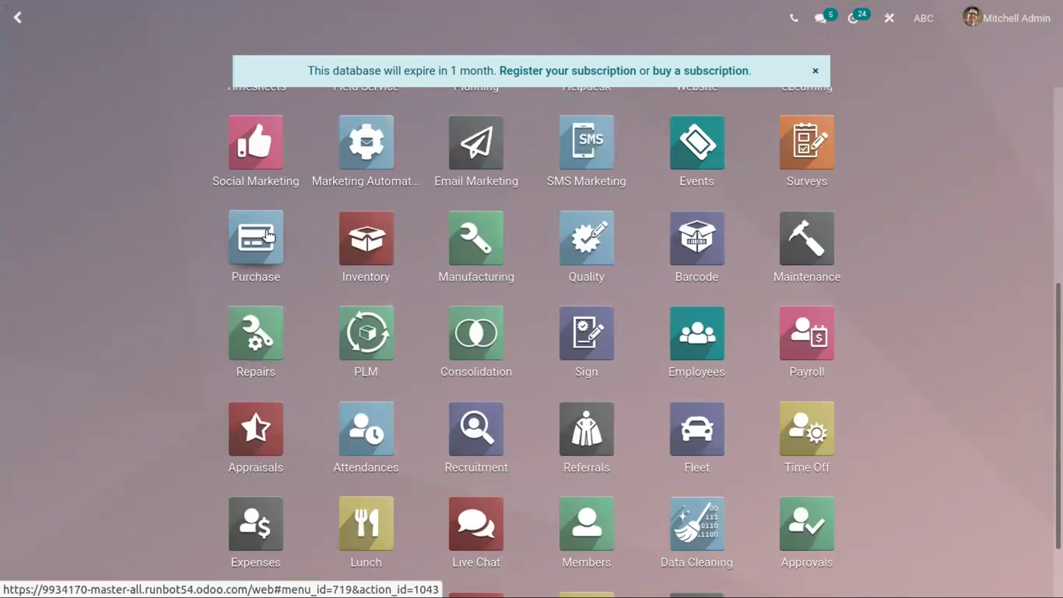
Turn on Purchase Agreements in the Purchase settings and save the change
{"action": "left_click", "coordinate": [269, 230]}
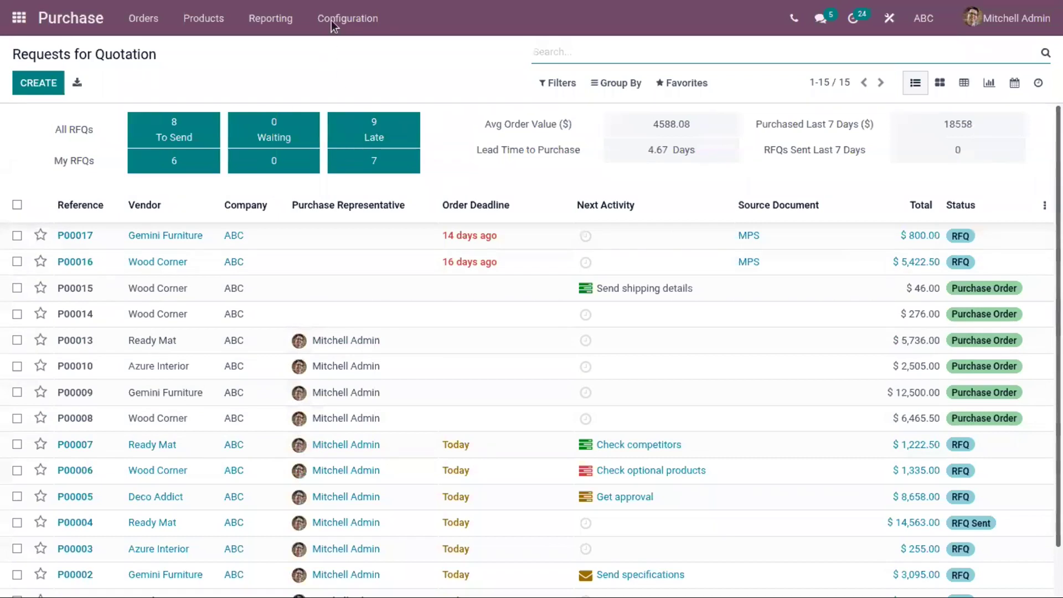
{"action": "left_click", "coordinate": [342, 18]}
{"action": "left_click", "coordinate": [351, 50]}
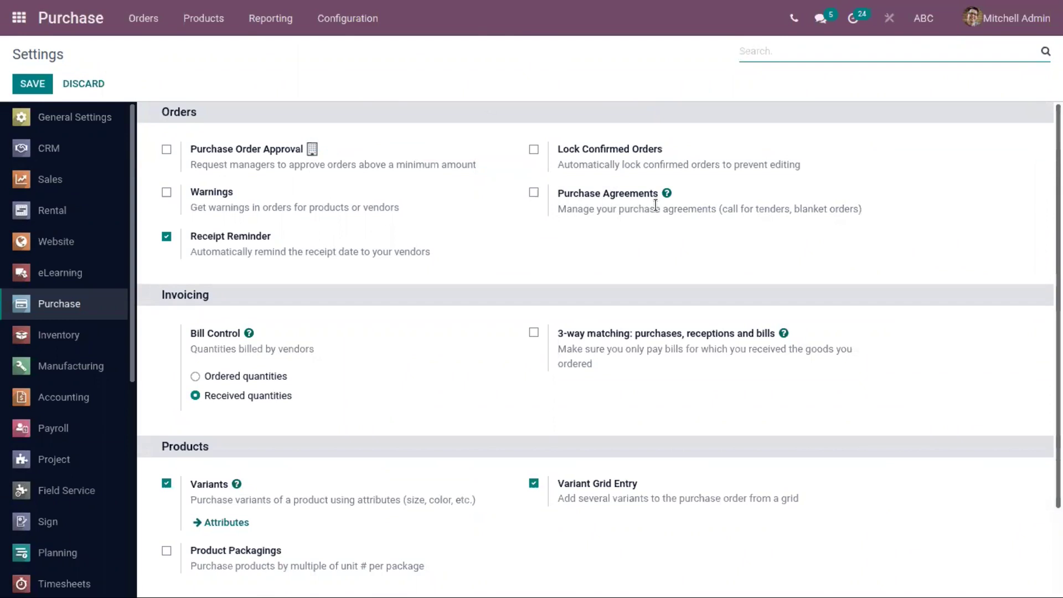
{"action": "left_click", "coordinate": [533, 192]}
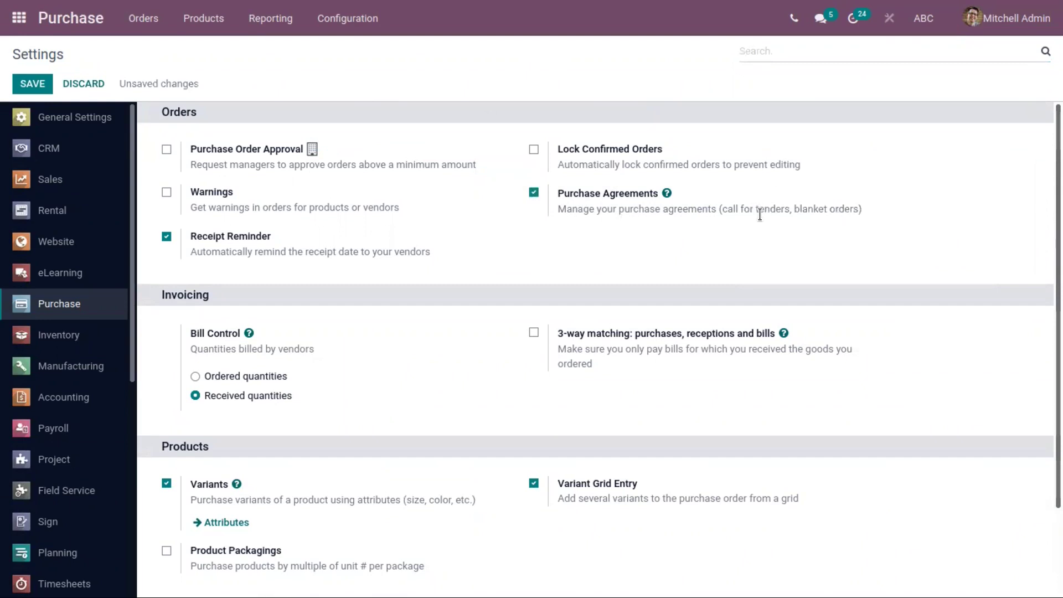
{"action": "mouse_move", "coordinate": [759, 215]}
{"action": "left_click", "coordinate": [32, 84]}
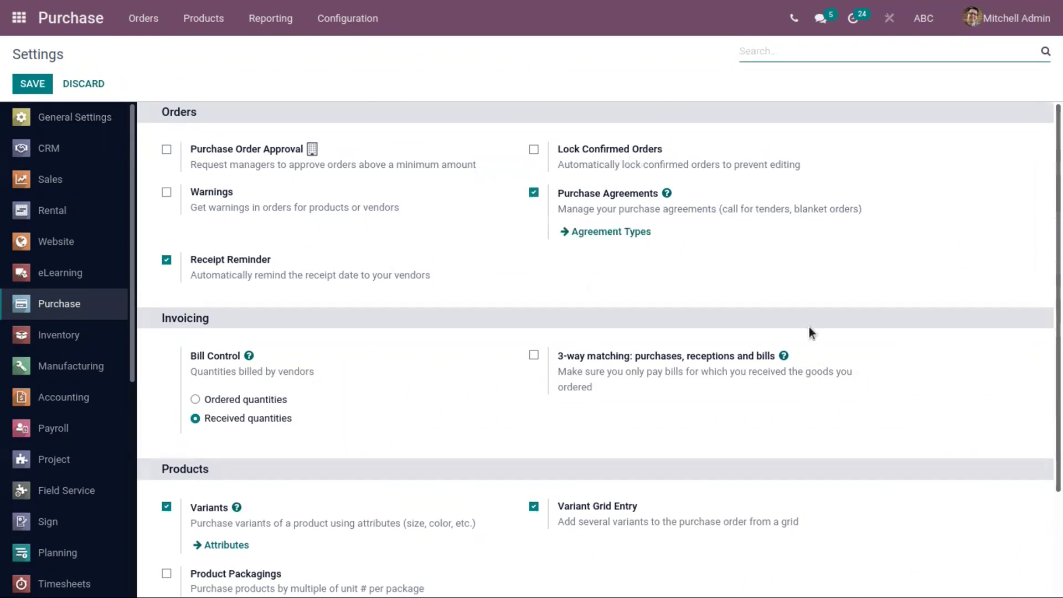
Highlight the call for tenders and blanket orders wording under Purchase Agreements
{"action": "mouse_move", "coordinate": [733, 205]}
{"action": "left_click_drag", "start_coordinate": [791, 206], "coordinate": [722, 205]}
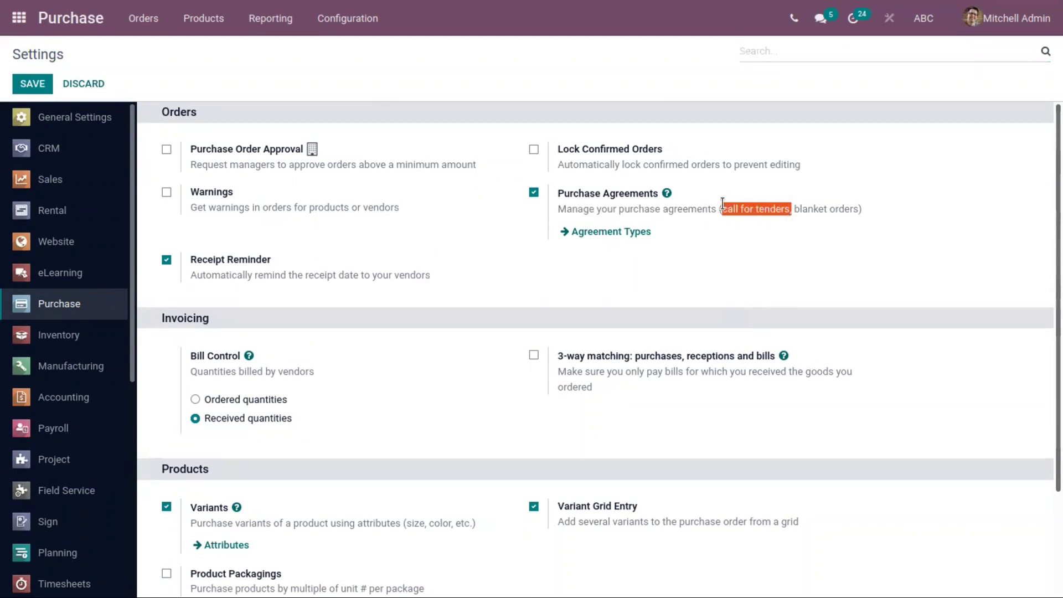
{"action": "left_click", "coordinate": [772, 238]}
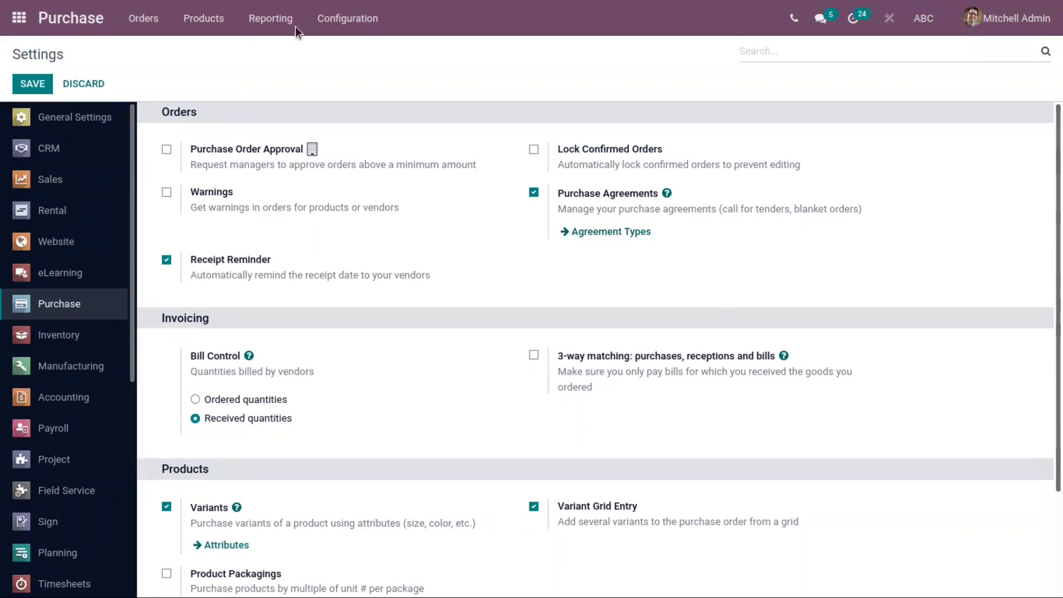
Put the Blanket Order agreement type, listed under Purchase Agreement Types, into edit mode
{"action": "left_click", "coordinate": [335, 18]}
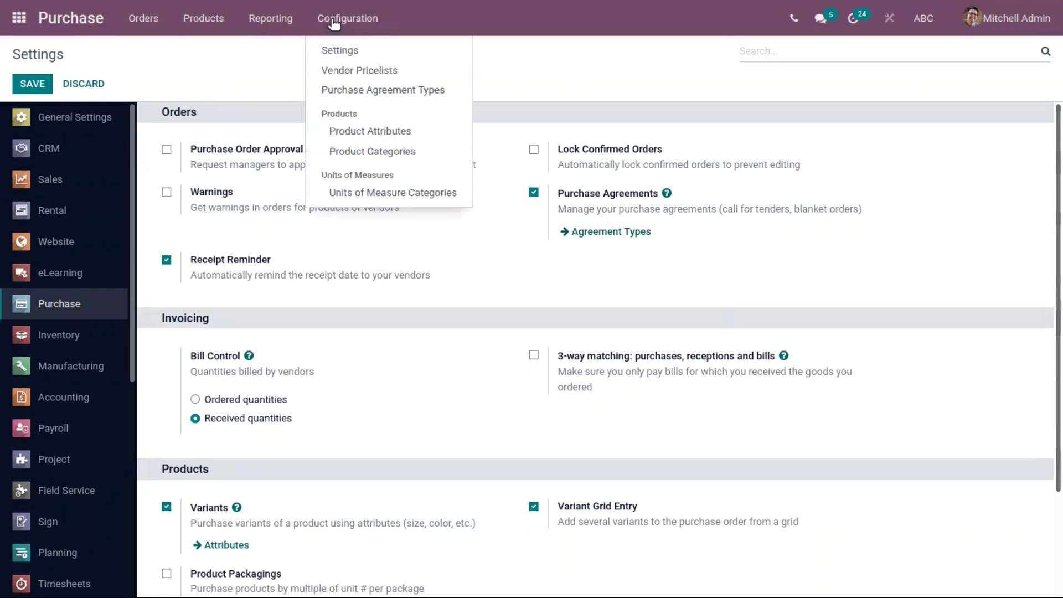
{"action": "left_click", "coordinate": [397, 93]}
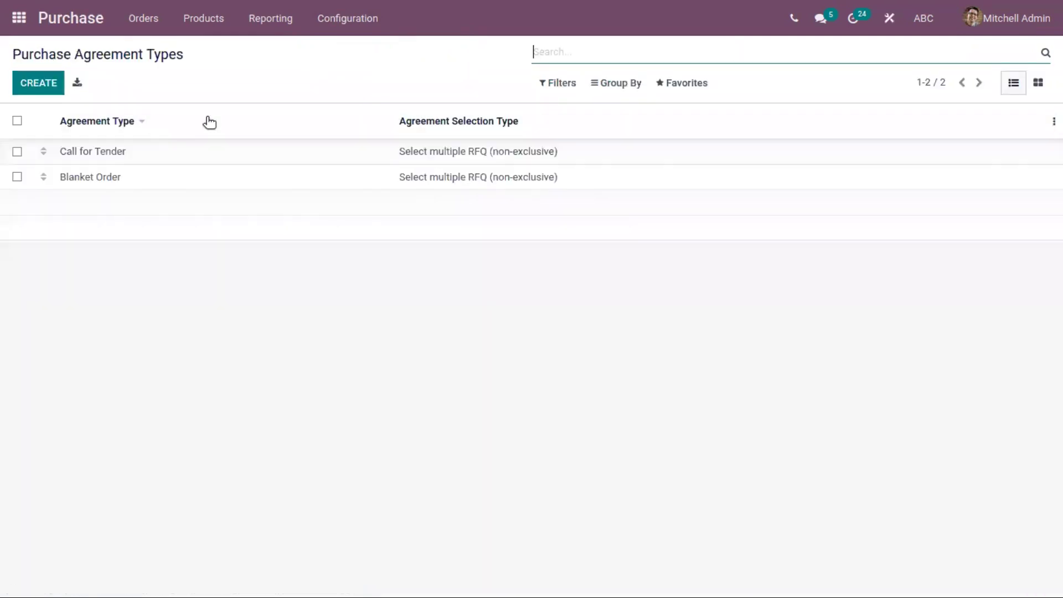
{"action": "left_click", "coordinate": [159, 176]}
{"action": "left_click", "coordinate": [31, 83]}
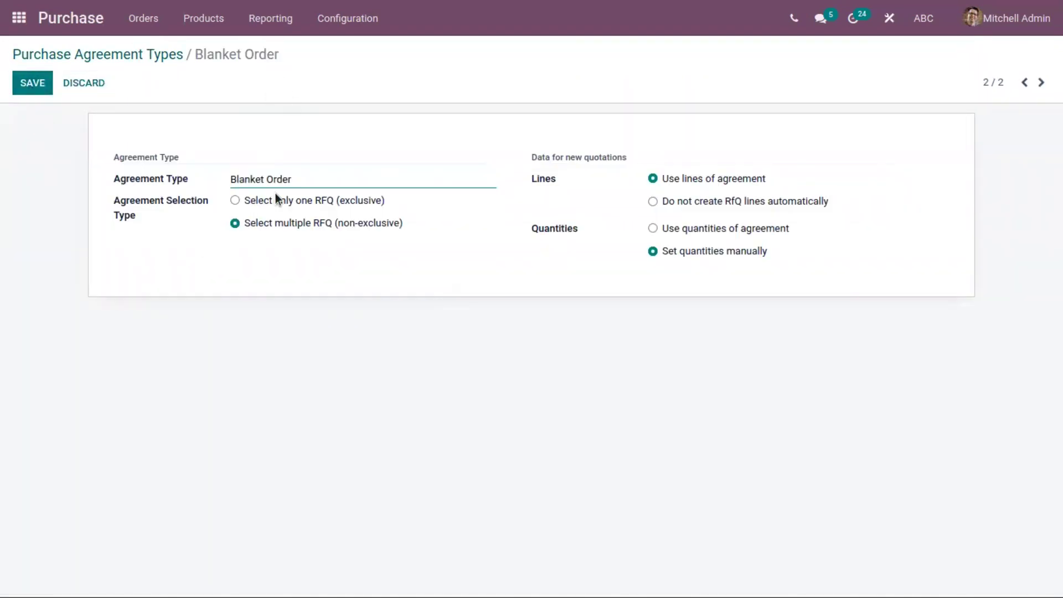
{"action": "left_click_drag", "start_coordinate": [318, 177], "coordinate": [225, 168]}
{"action": "left_click", "coordinate": [336, 185]}
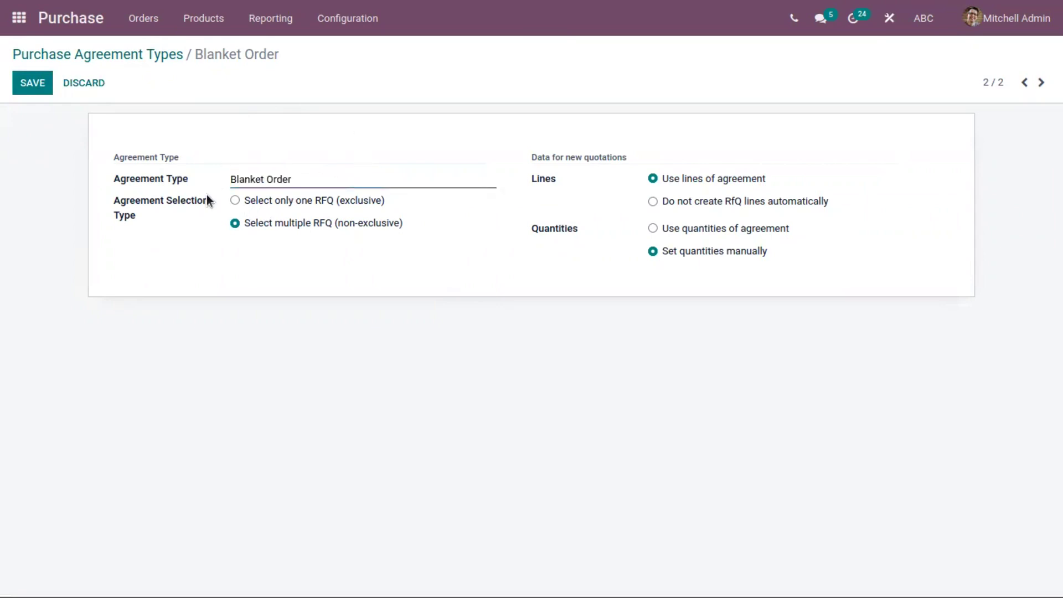
{"action": "mouse_move", "coordinate": [150, 206]}
{"action": "left_click", "coordinate": [286, 179]}
Save Blanket Order with Use lines of agreement and Set quantities manually
{"action": "left_click_drag", "start_coordinate": [290, 179], "coordinate": [223, 174]}
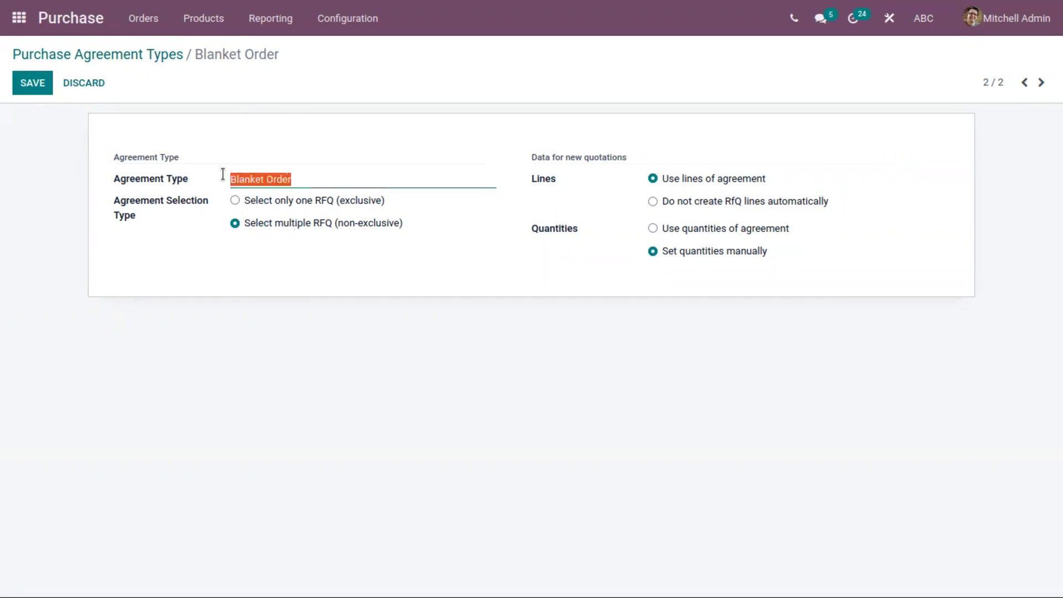
{"action": "left_click", "coordinate": [294, 282]}
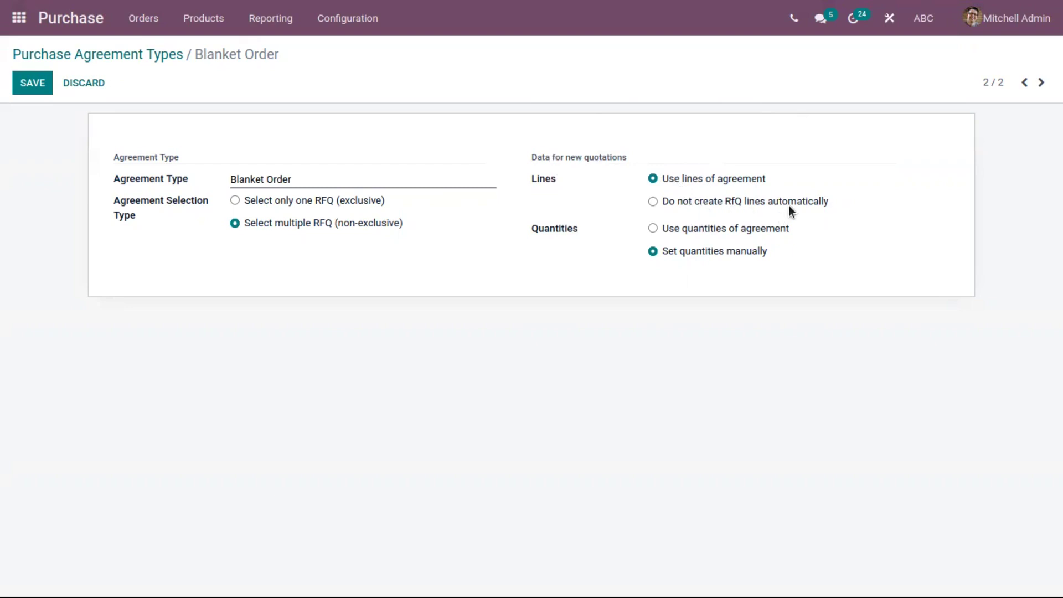
{"action": "left_click", "coordinate": [687, 201]}
{"action": "left_click", "coordinate": [692, 181]}
{"action": "left_click", "coordinate": [707, 226]}
{"action": "left_click", "coordinate": [702, 251]}
{"action": "left_click", "coordinate": [33, 89]}
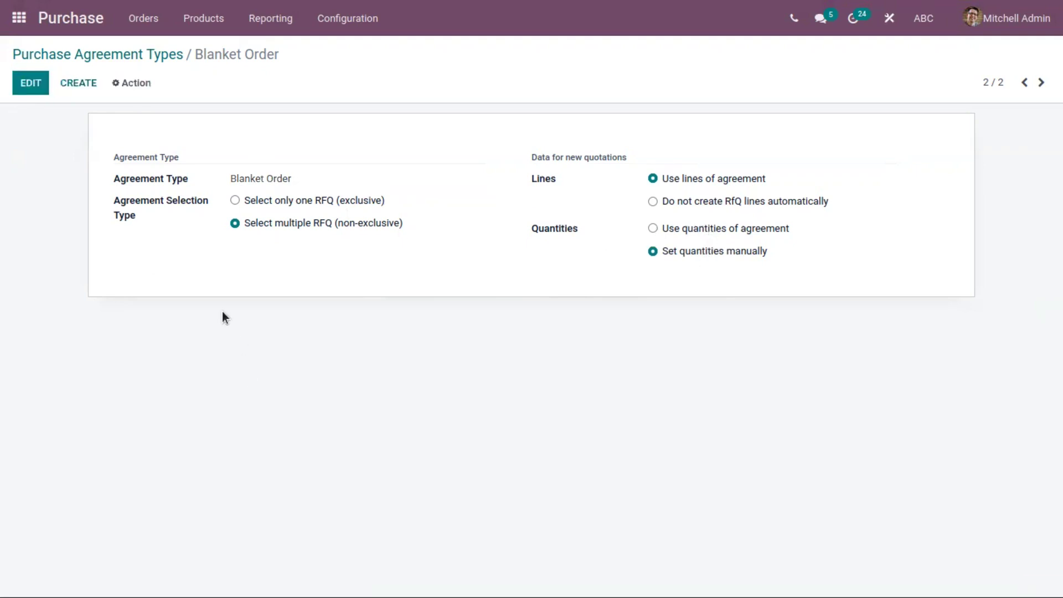
Create a new agreement from the Orders > Purchase Agreements list
{"action": "left_click", "coordinate": [116, 56]}
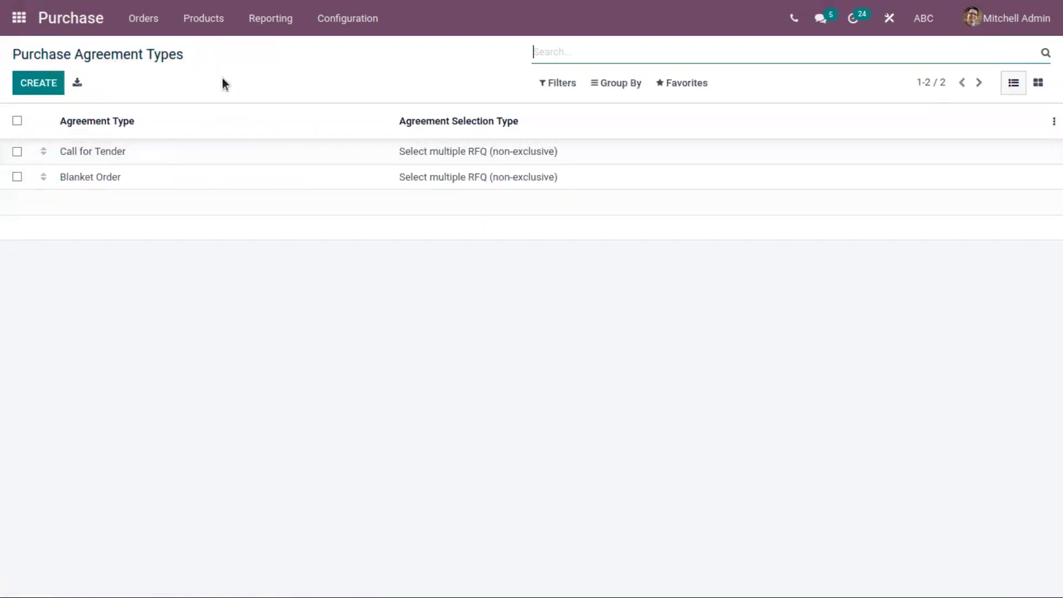
{"action": "left_click", "coordinate": [158, 23]}
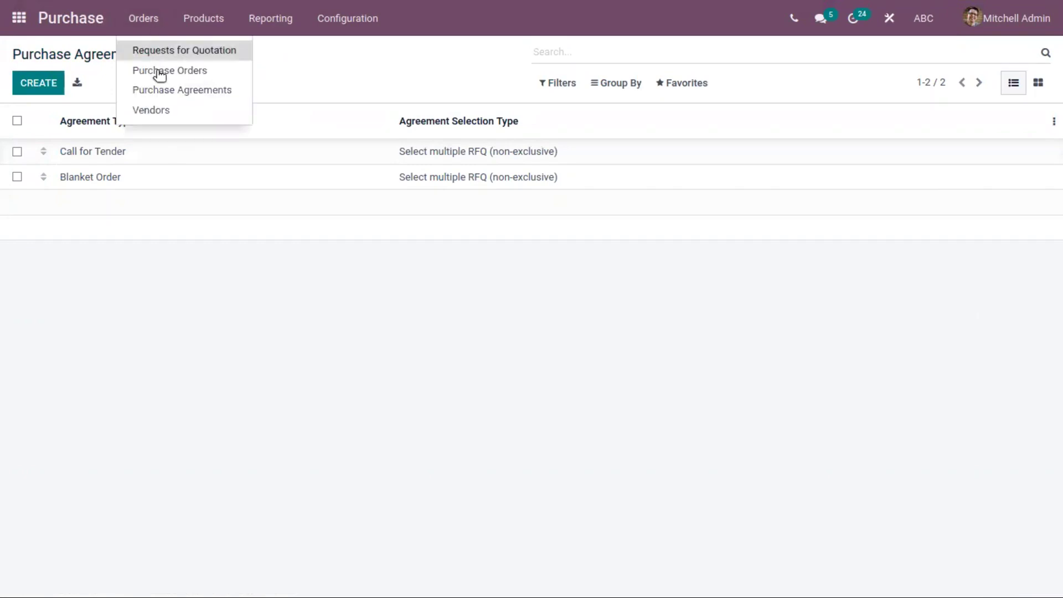
{"action": "left_click", "coordinate": [192, 92]}
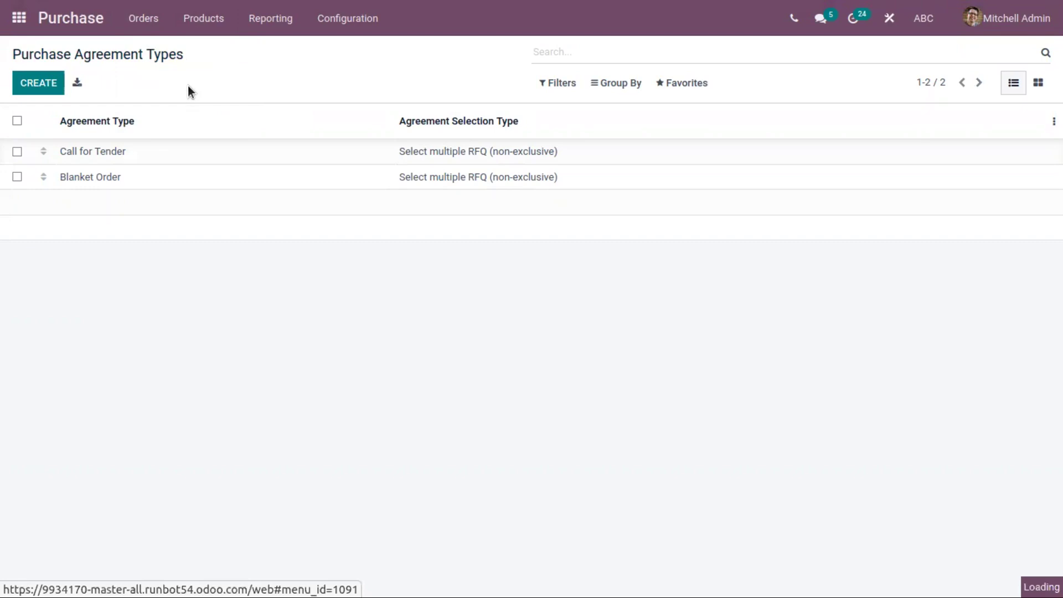
{"action": "left_click", "coordinate": [25, 85]}
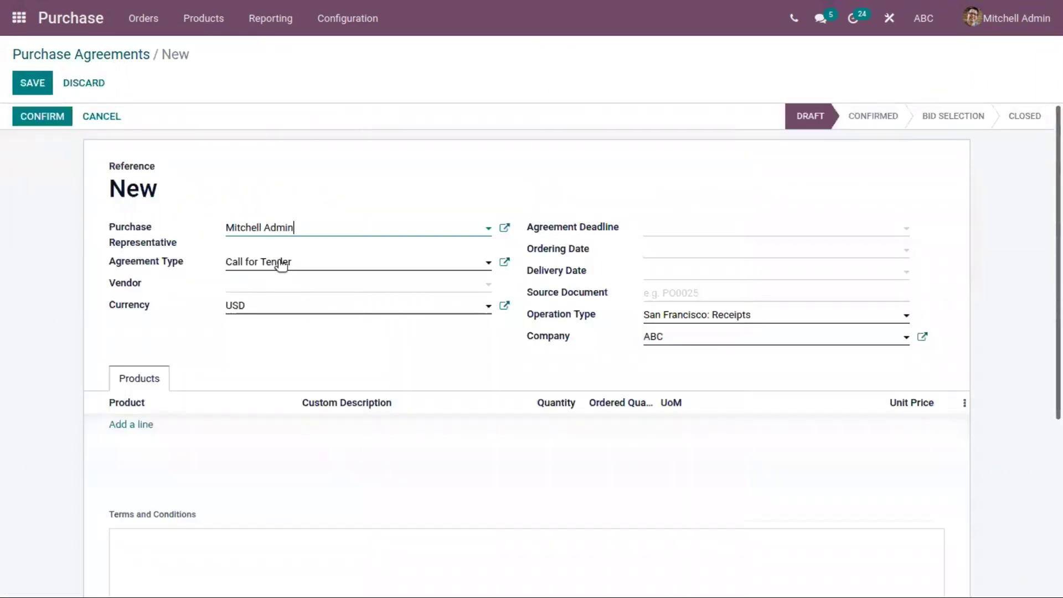
Set the agreement type to Blanket Order and the vendor to Azure Interior
{"action": "left_click", "coordinate": [272, 229]}
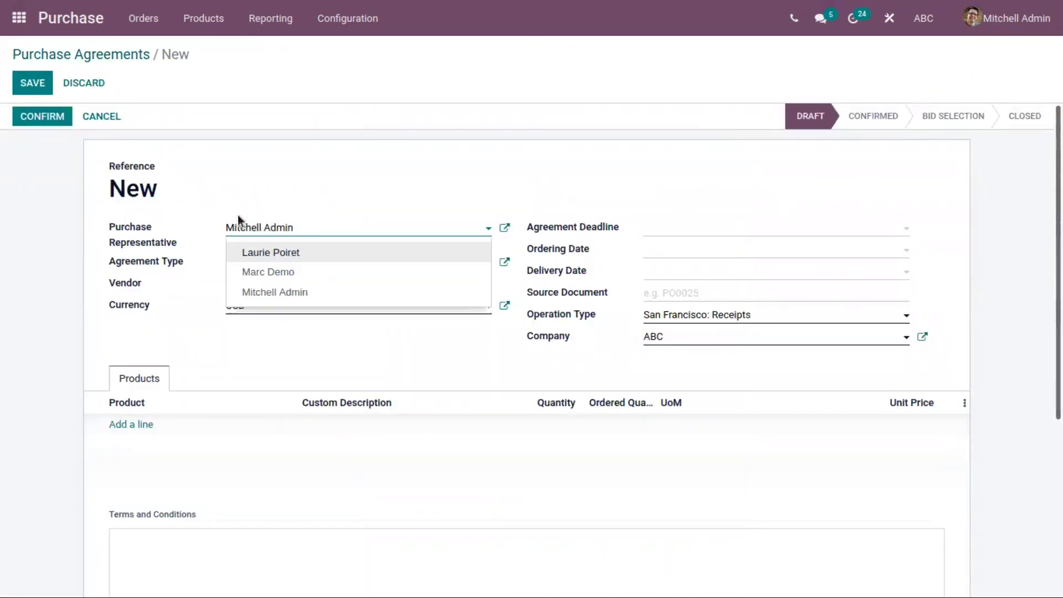
{"action": "left_click", "coordinate": [228, 197]}
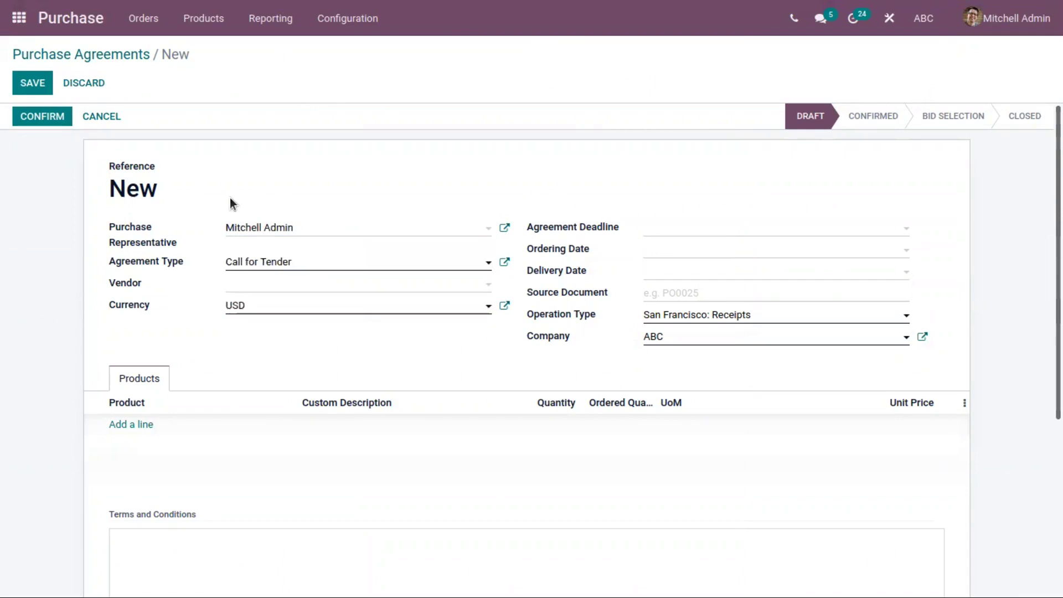
{"action": "left_click", "coordinate": [263, 265]}
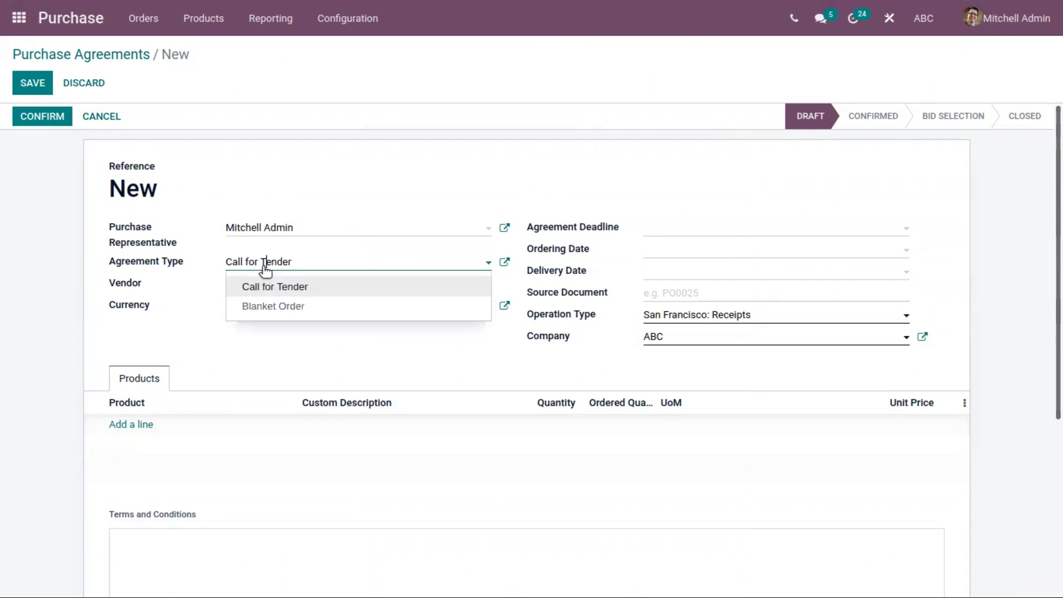
{"action": "left_click", "coordinate": [284, 305]}
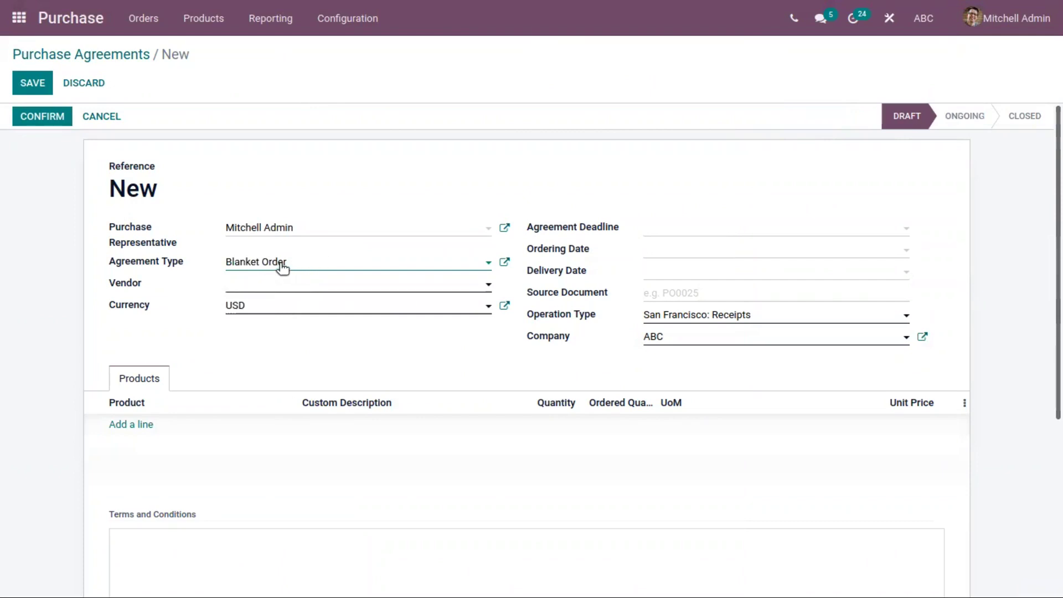
{"action": "left_click", "coordinate": [282, 285]}
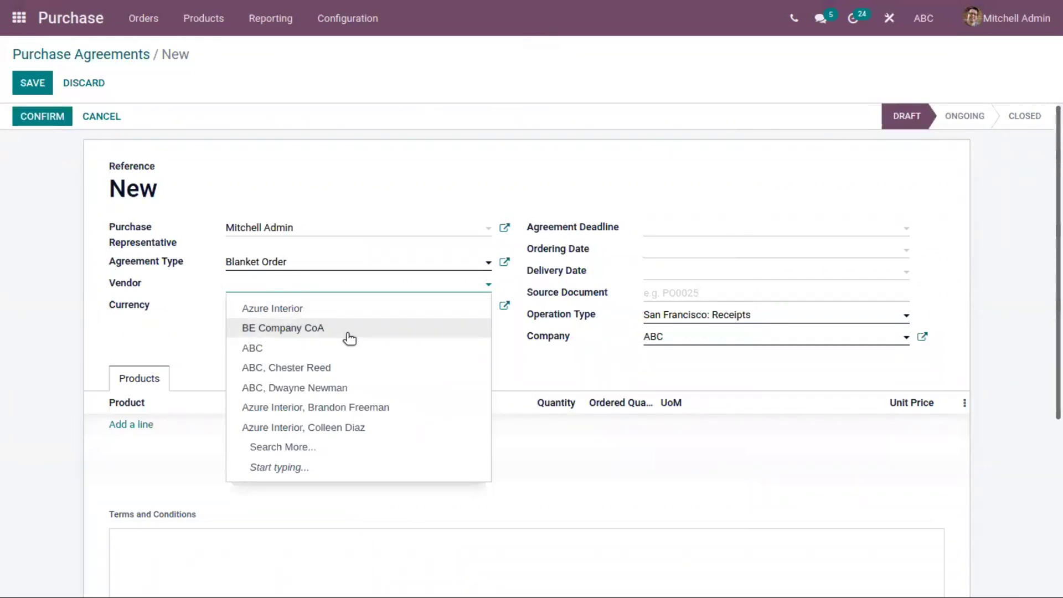
{"action": "left_click", "coordinate": [314, 306]}
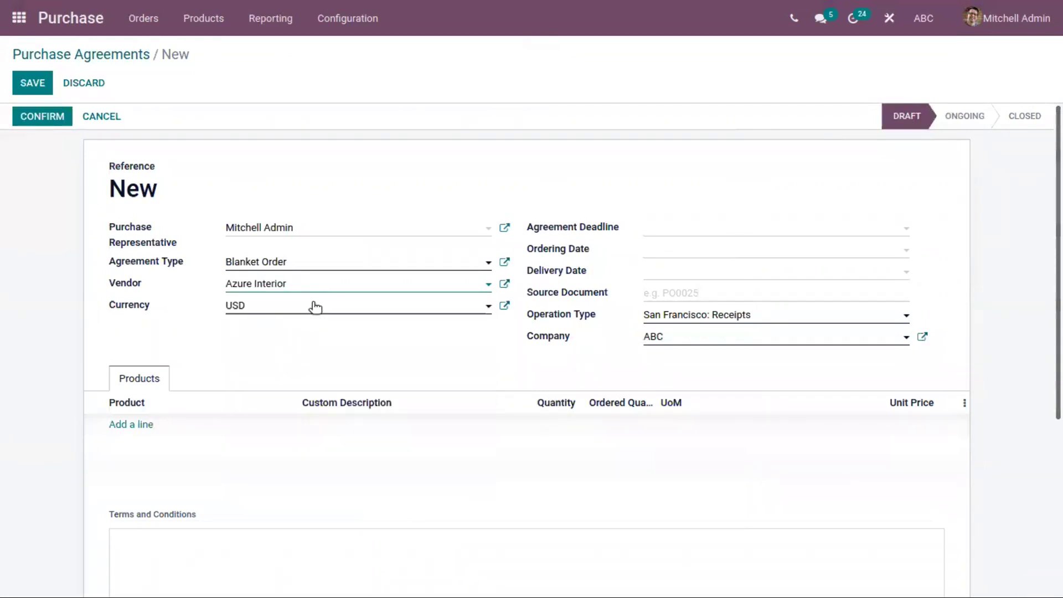
Set the agreement deadline to 09/30/2021 and the delivery date to 10/01/2021
{"action": "left_click", "coordinate": [675, 228]}
{"action": "left_click", "coordinate": [793, 389]}
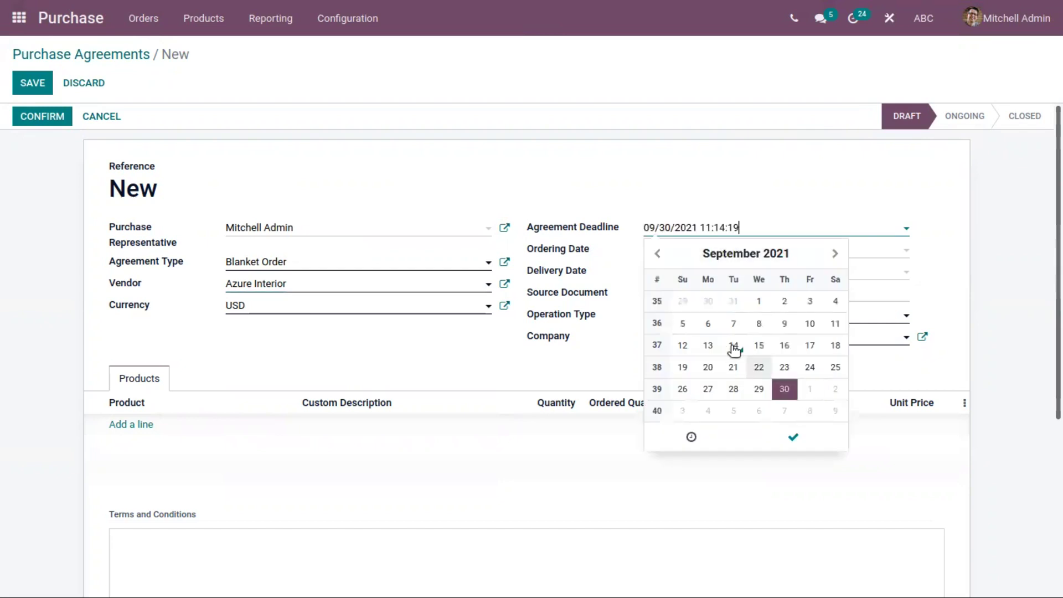
{"action": "left_click", "coordinate": [793, 437]}
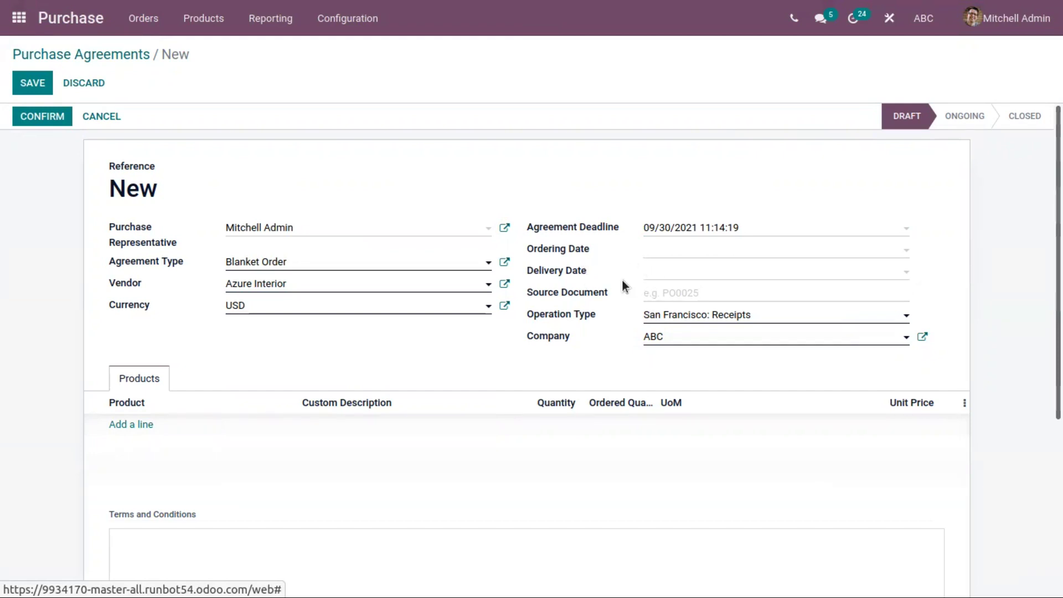
{"action": "left_click", "coordinate": [666, 271]}
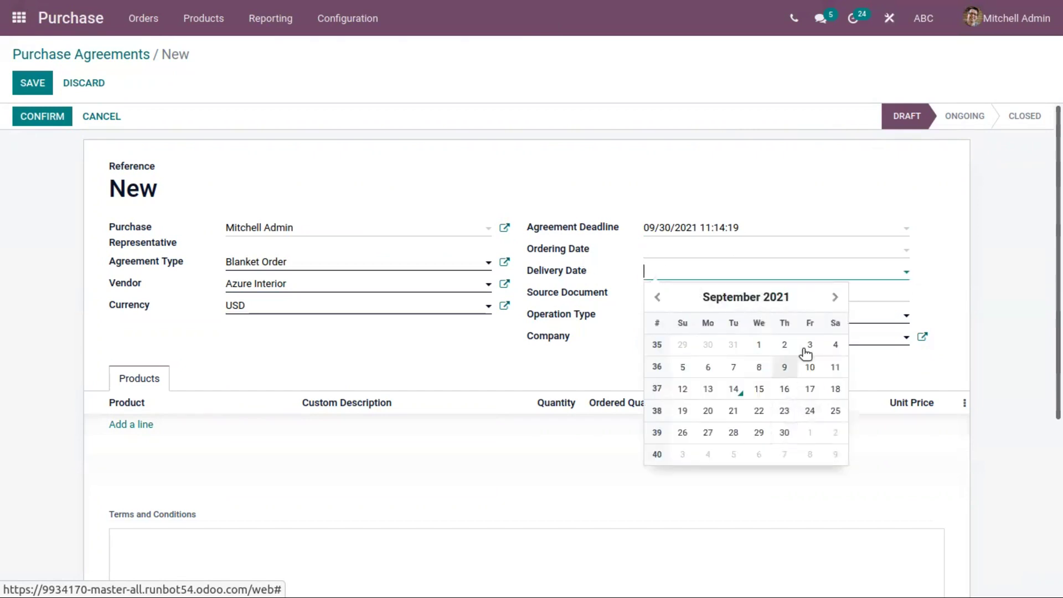
{"action": "left_click", "coordinate": [834, 297]}
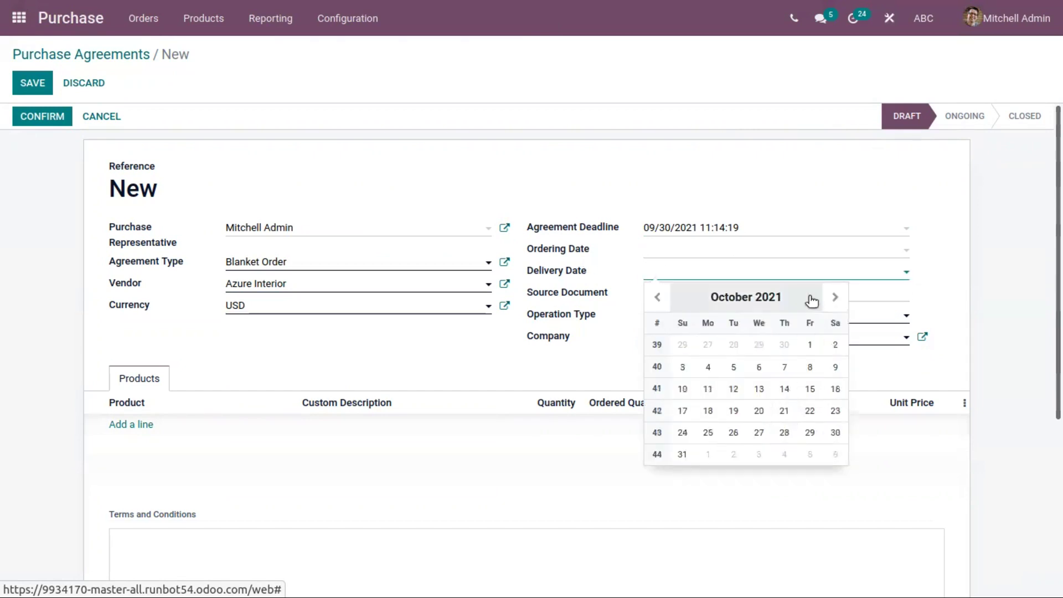
{"action": "left_click", "coordinate": [810, 346]}
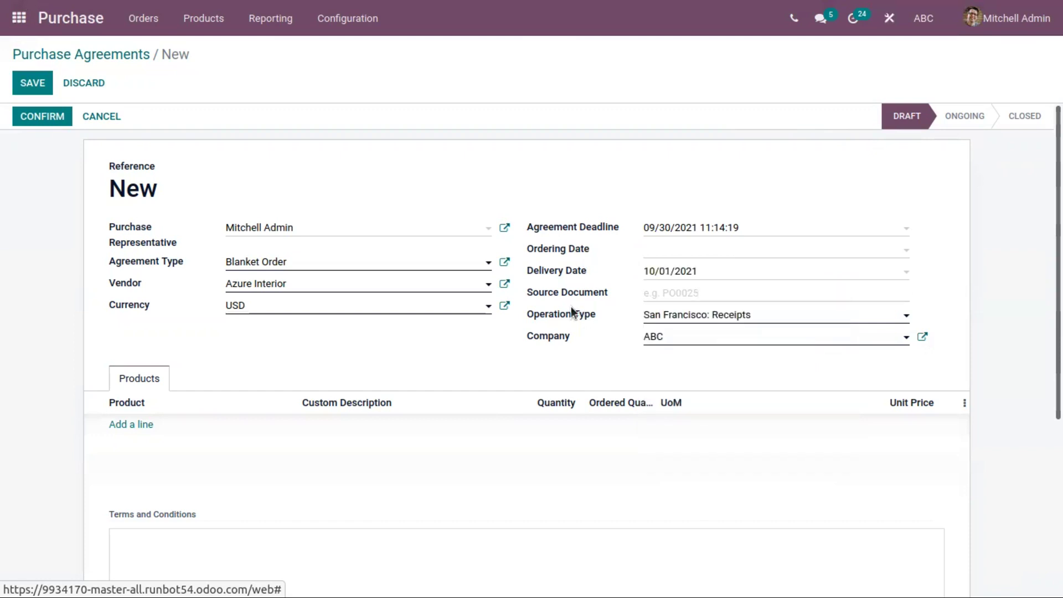
Review the operation type and currency, keeping San Francisco: Receipts and USD
{"action": "left_click", "coordinate": [684, 315]}
{"action": "left_click", "coordinate": [616, 316]}
{"action": "left_click", "coordinate": [246, 304]}
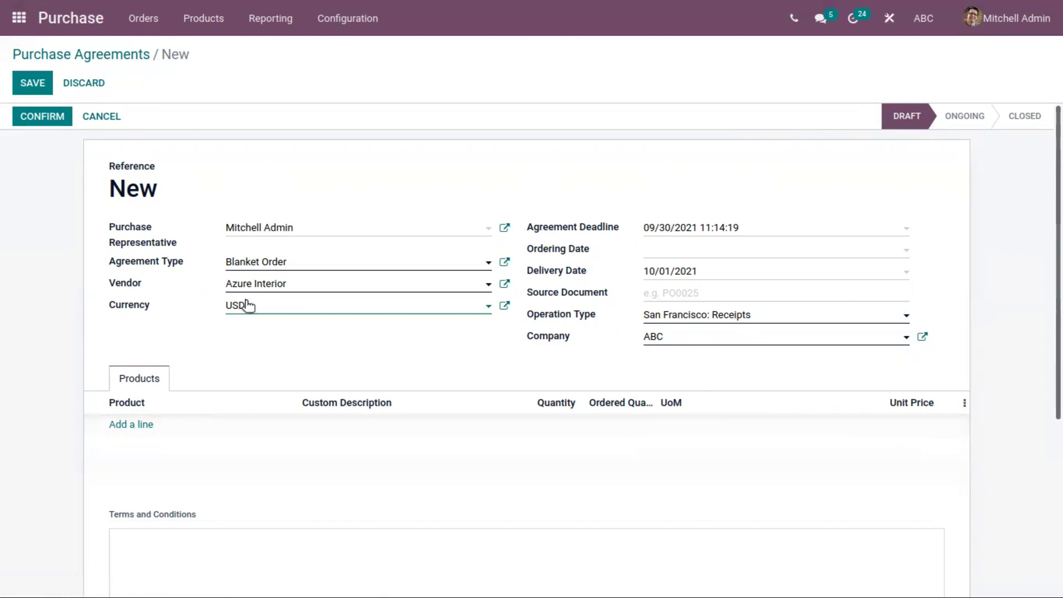
{"action": "left_click", "coordinate": [168, 320]}
{"action": "left_click", "coordinate": [268, 311]}
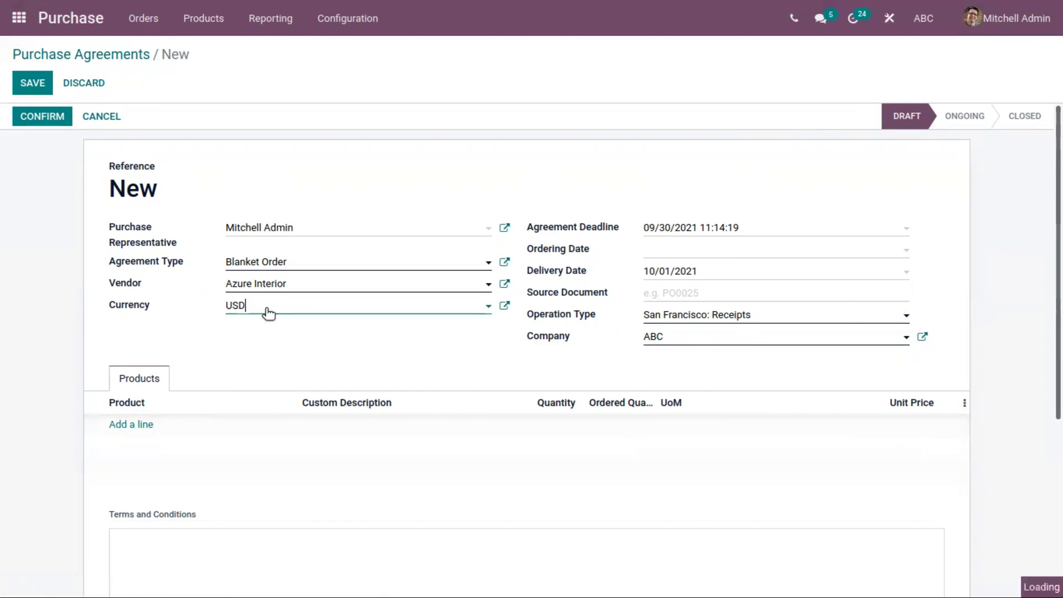
{"action": "left_click", "coordinate": [184, 300]}
{"action": "left_click", "coordinate": [234, 312]}
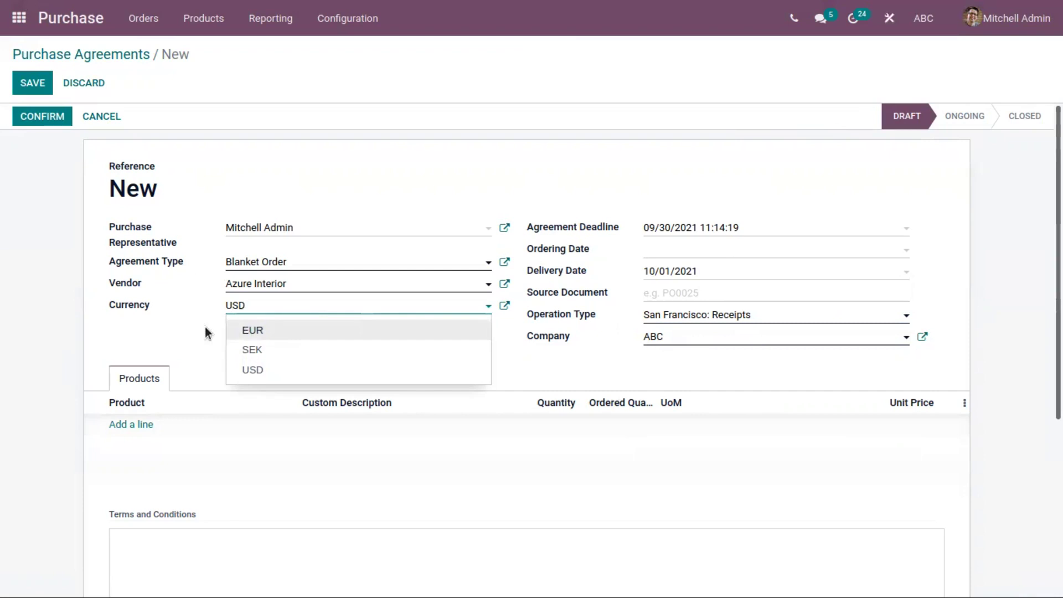
{"action": "left_click", "coordinate": [191, 329]}
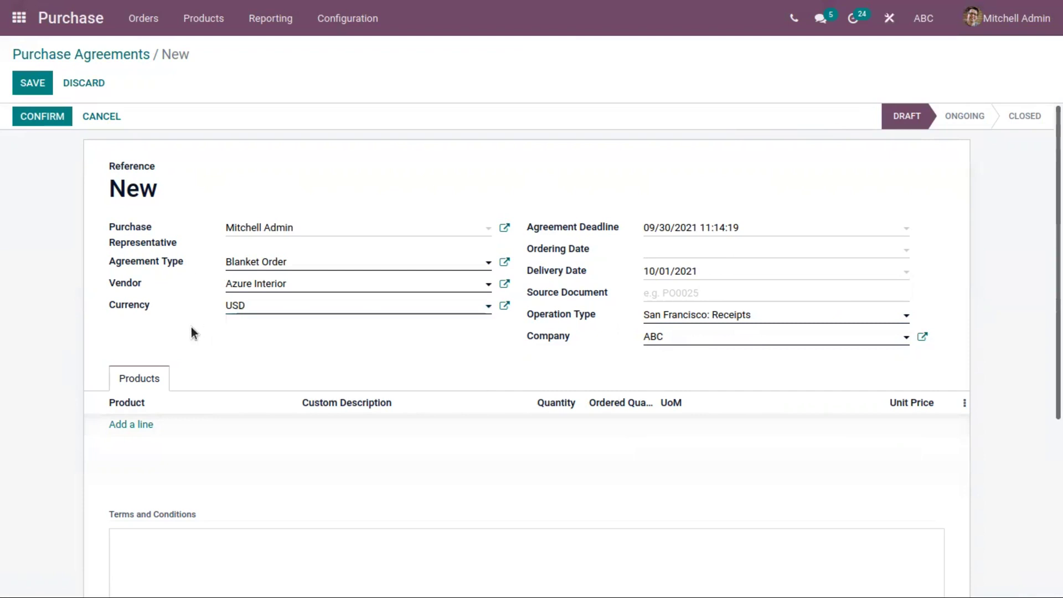
Add a [FURN_6666] Arm Chair line with quantity 5 at unit price 11,000.00
{"action": "left_click", "coordinate": [137, 424]}
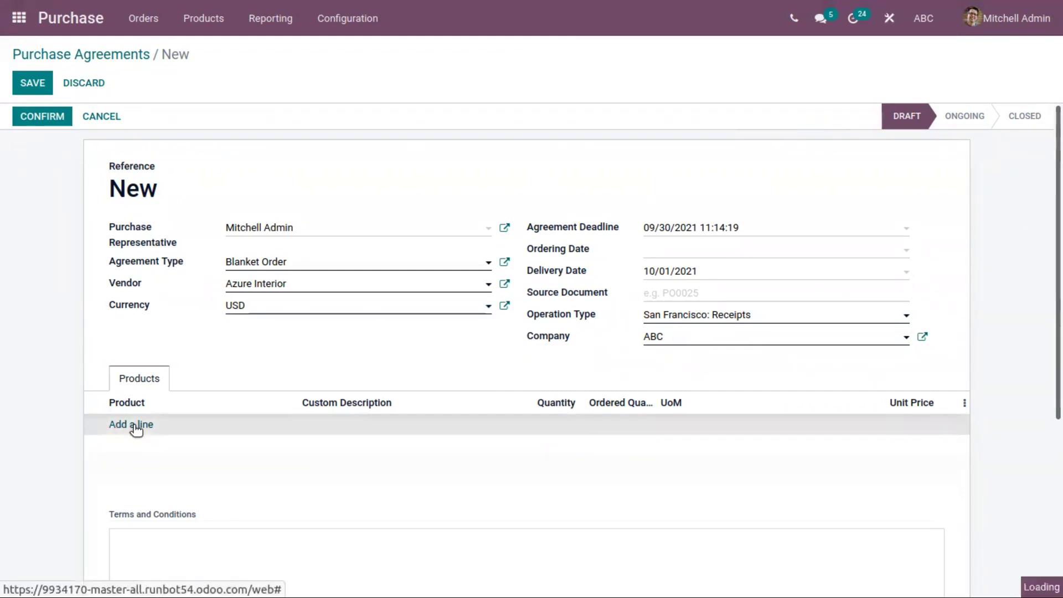
{"action": "type", "text": "arm"}
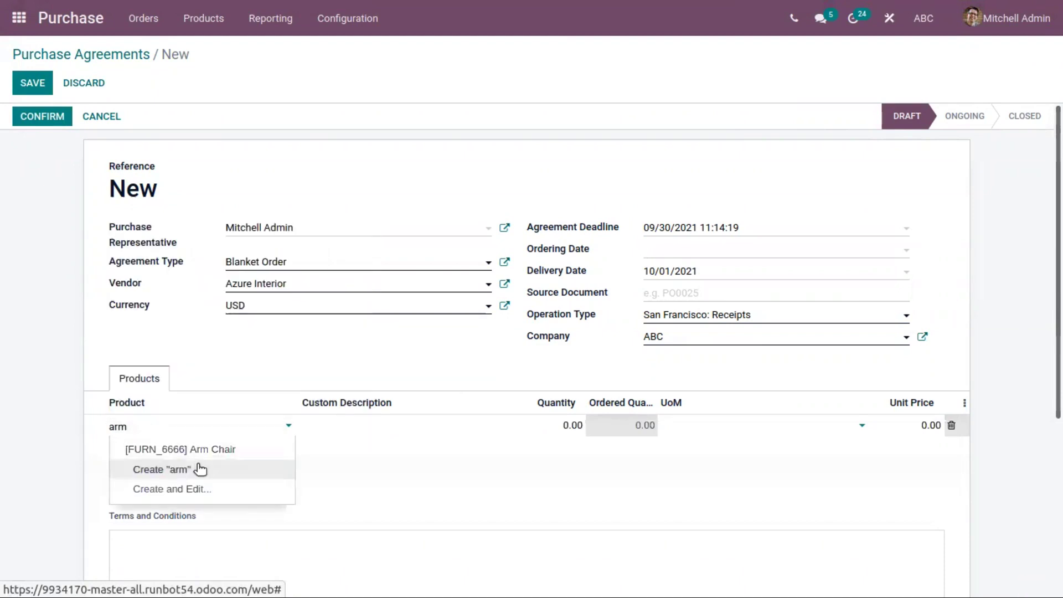
{"action": "left_click", "coordinate": [188, 449]}
{"action": "double_click", "coordinate": [575, 424]}
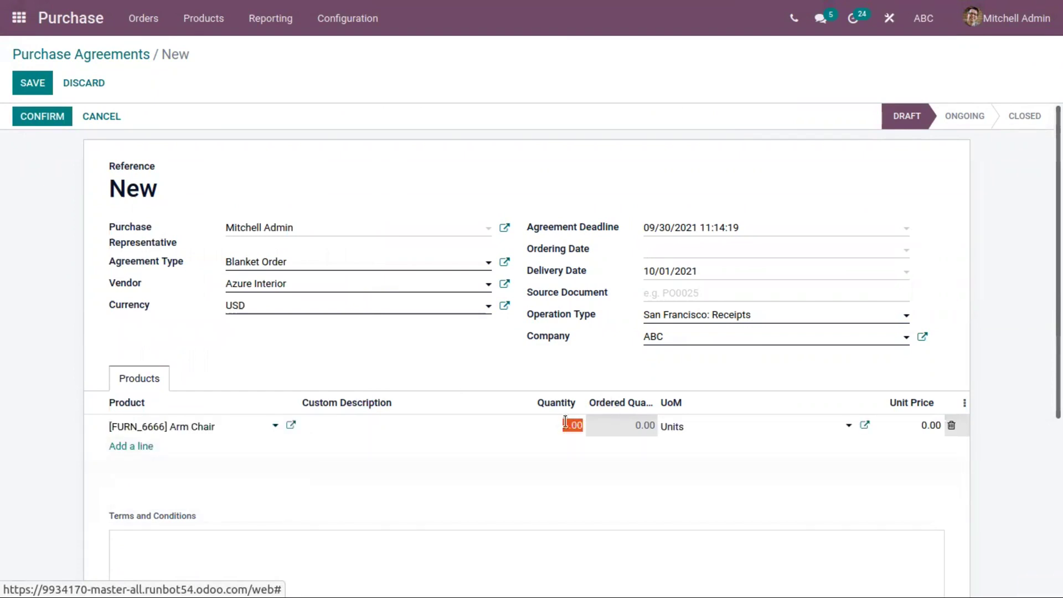
{"action": "type", "text": "5"}
{"action": "left_click", "coordinate": [435, 371]}
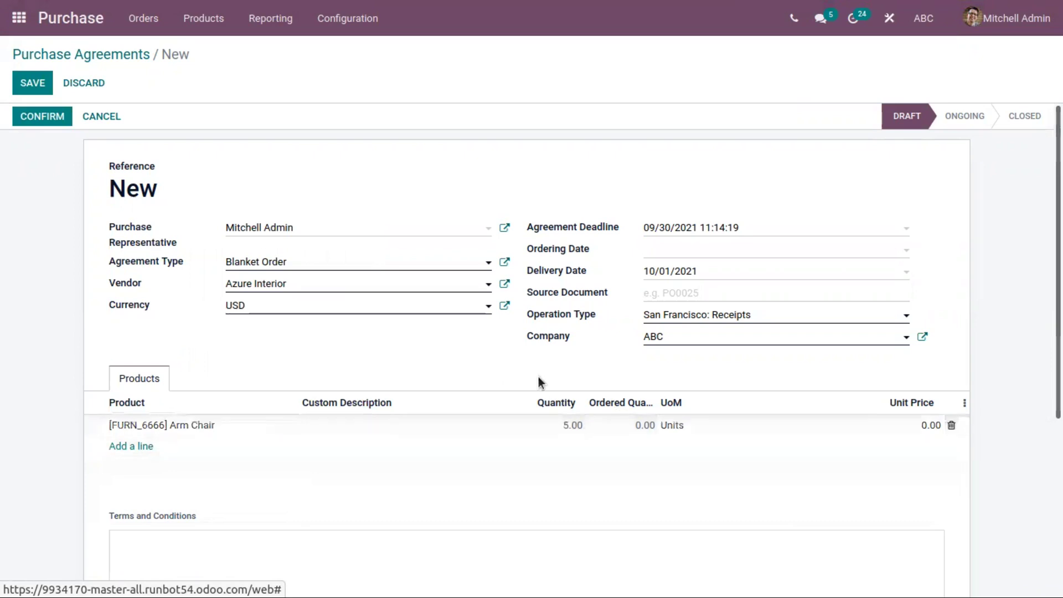
{"action": "left_click", "coordinate": [927, 425]}
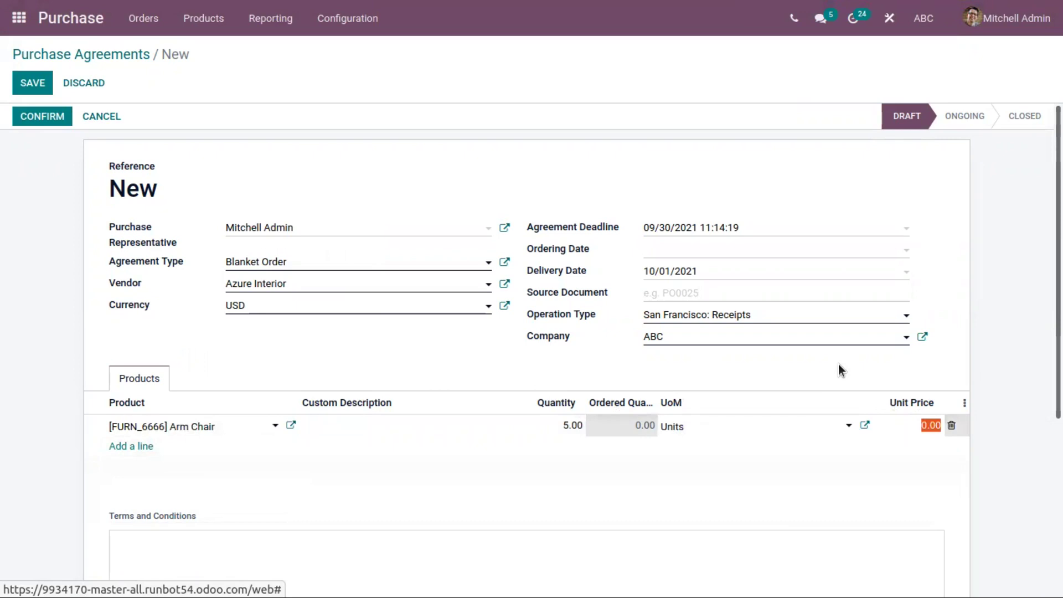
{"action": "type", "text": "11000"}
{"action": "left_click", "coordinate": [577, 354]}
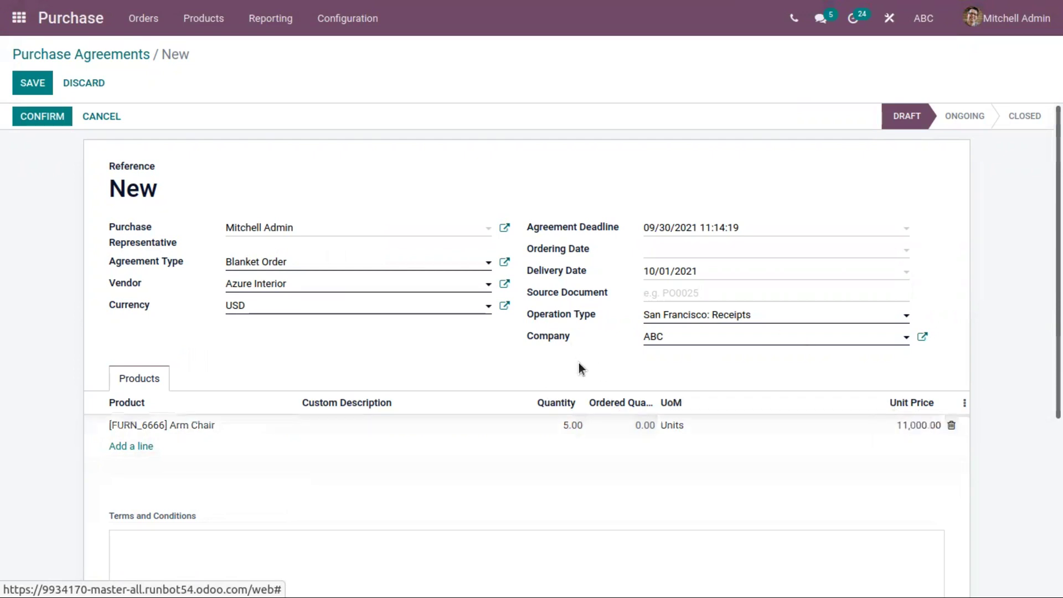
Add a [E-COM07] Bed line and correct the Arm Chair unit price to 1,000.00
{"action": "left_click", "coordinate": [138, 449]}
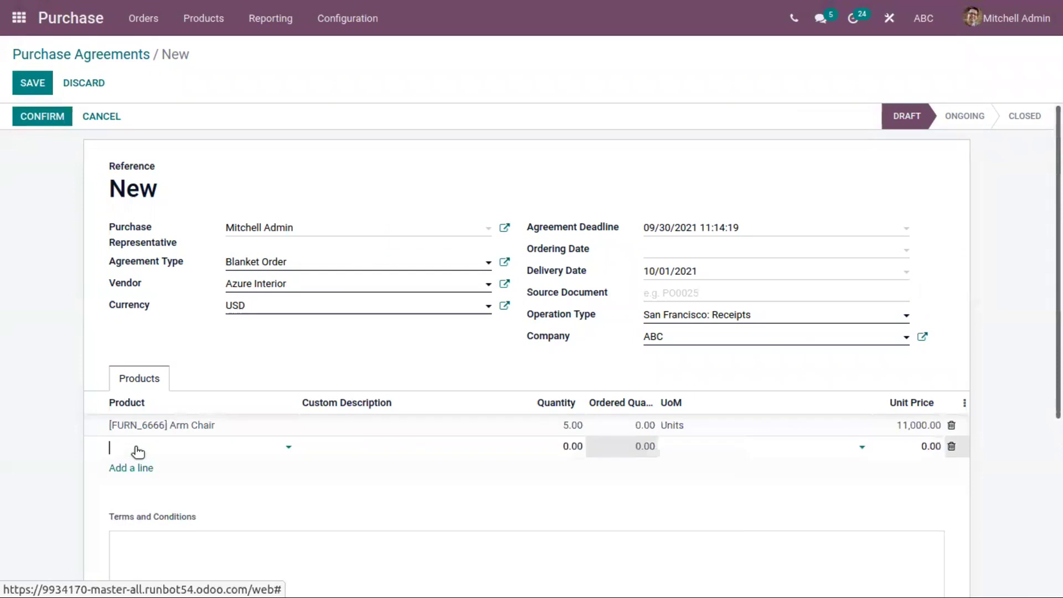
{"action": "type", "text": "bed"}
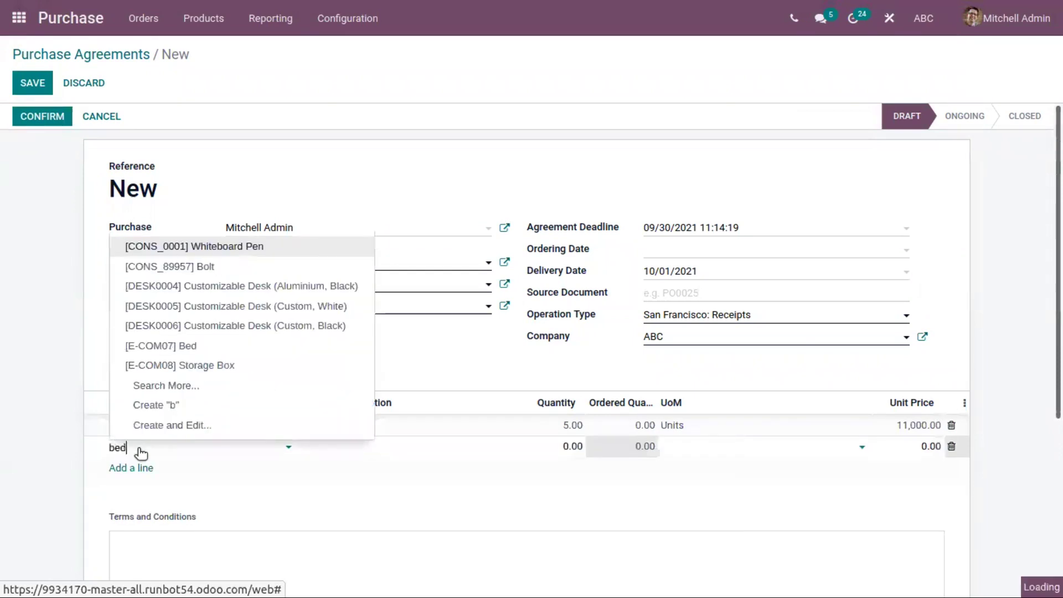
{"action": "left_click", "coordinate": [161, 471]}
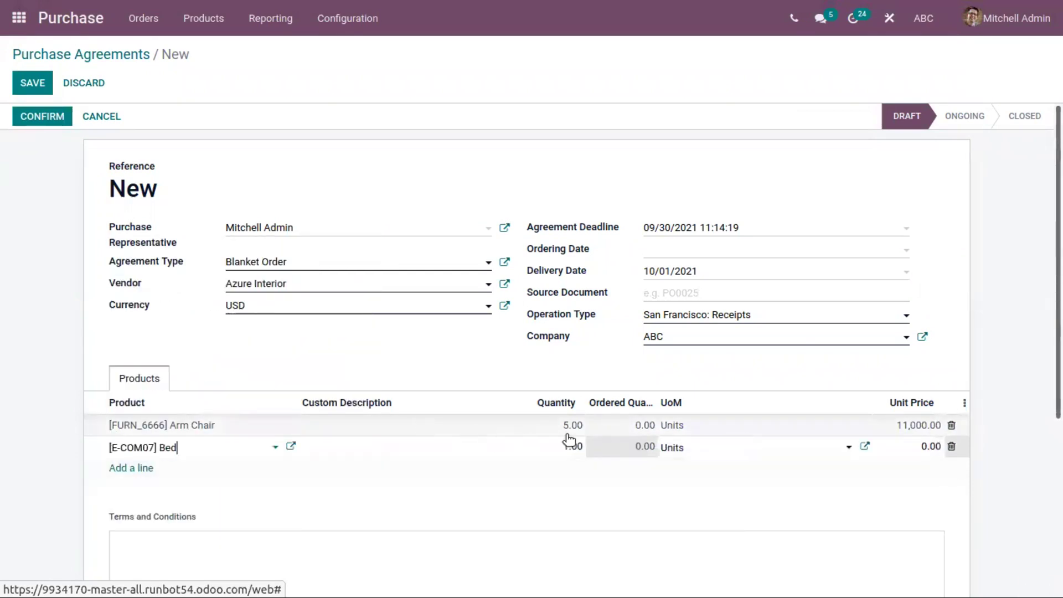
{"action": "left_click", "coordinate": [908, 425]}
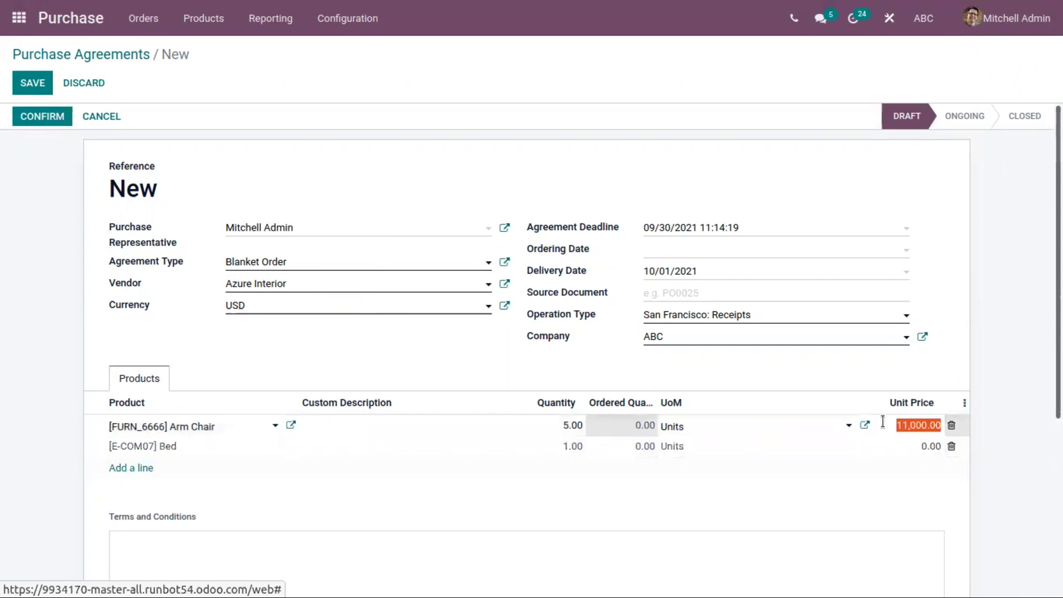
{"action": "type", "text": "1000"}
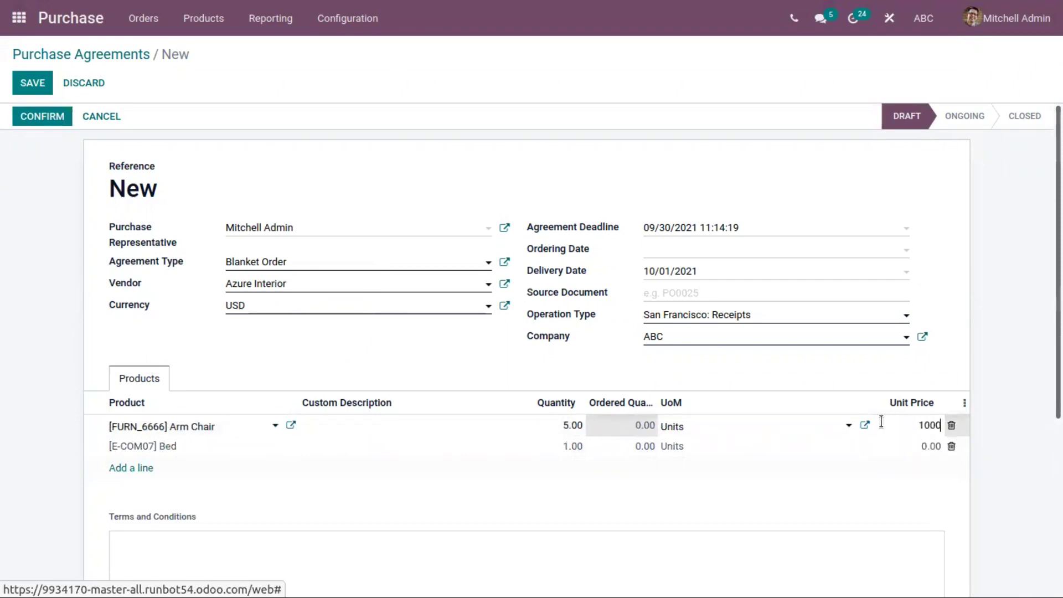
{"action": "left_click", "coordinate": [934, 446]}
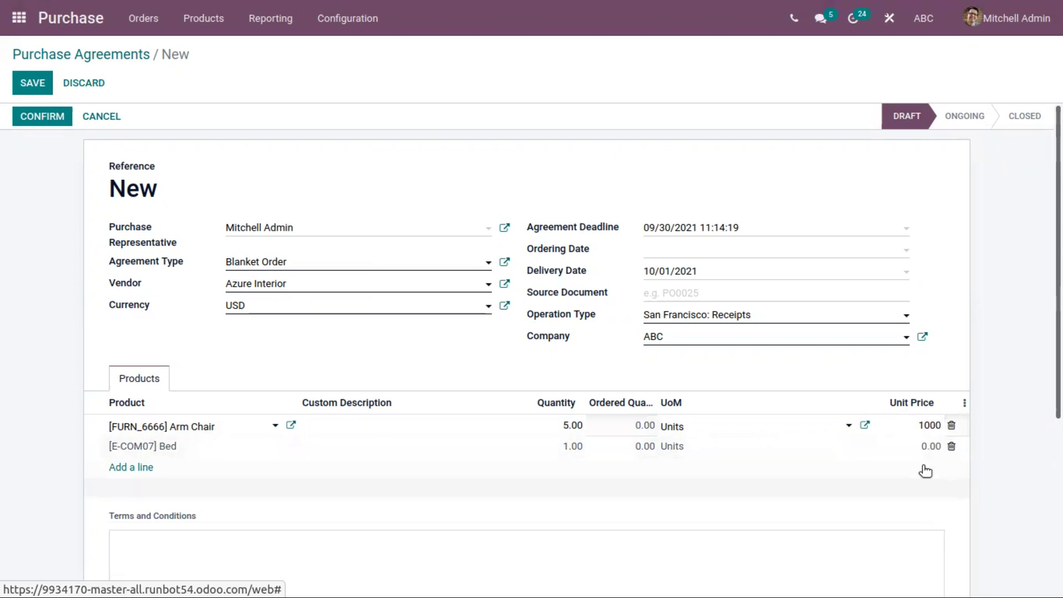
Set the Bed line to quantity 1 at unit price 11,000.00
{"action": "left_click", "coordinate": [933, 446]}
{"action": "type", "text": "1"}
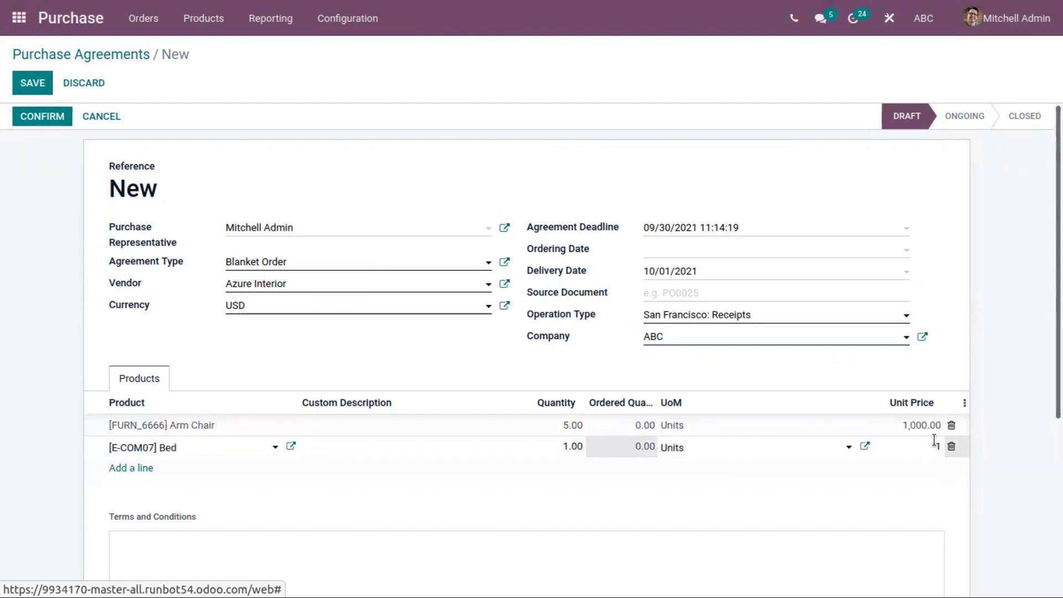
{"action": "type", "text": "1000"}
{"action": "left_click", "coordinate": [613, 363]}
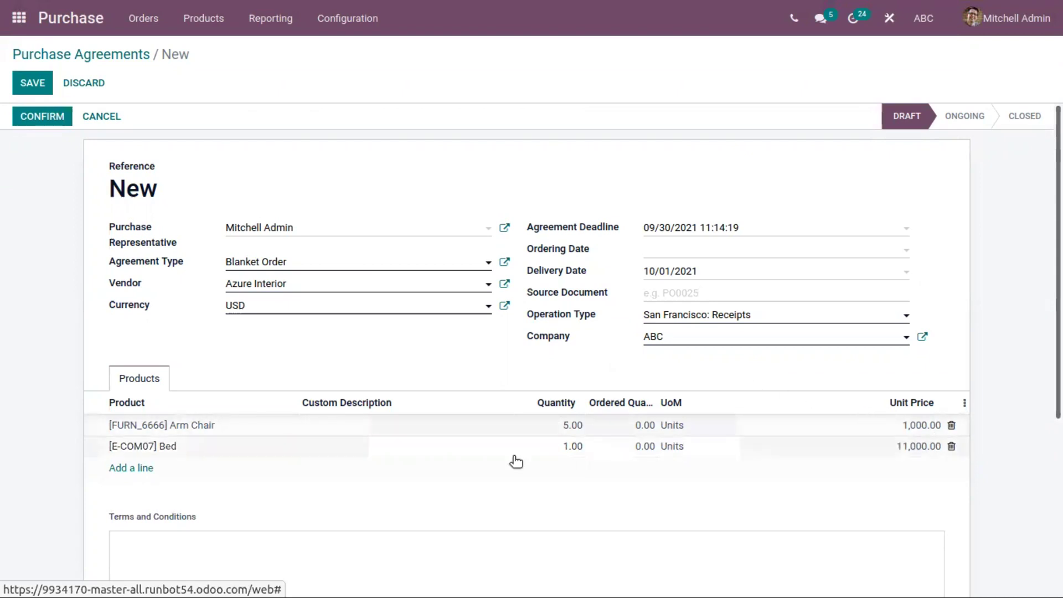
{"action": "left_click", "coordinate": [565, 447]}
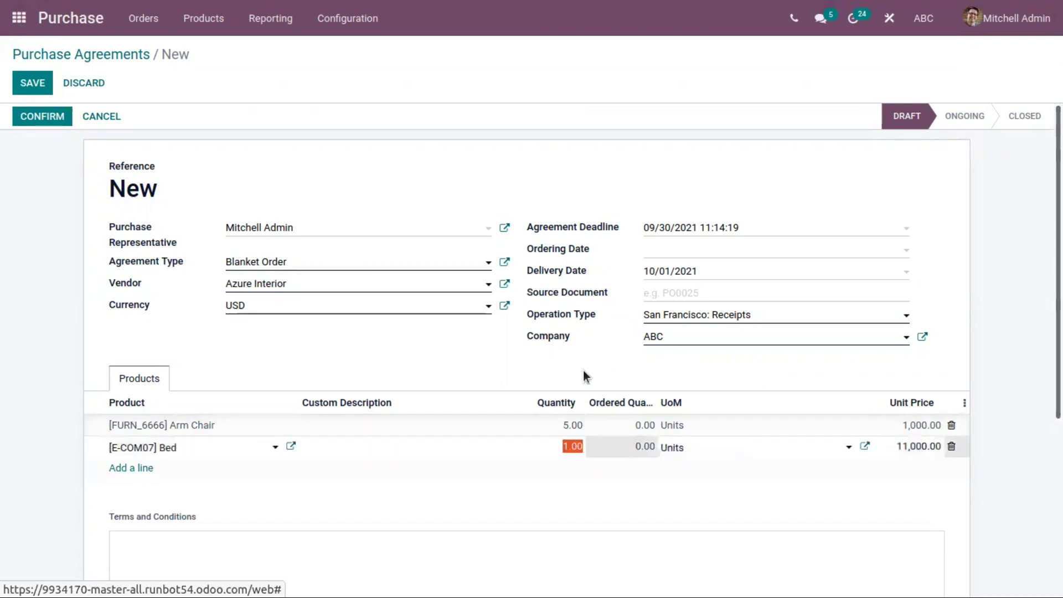
{"action": "left_click", "coordinate": [561, 371]}
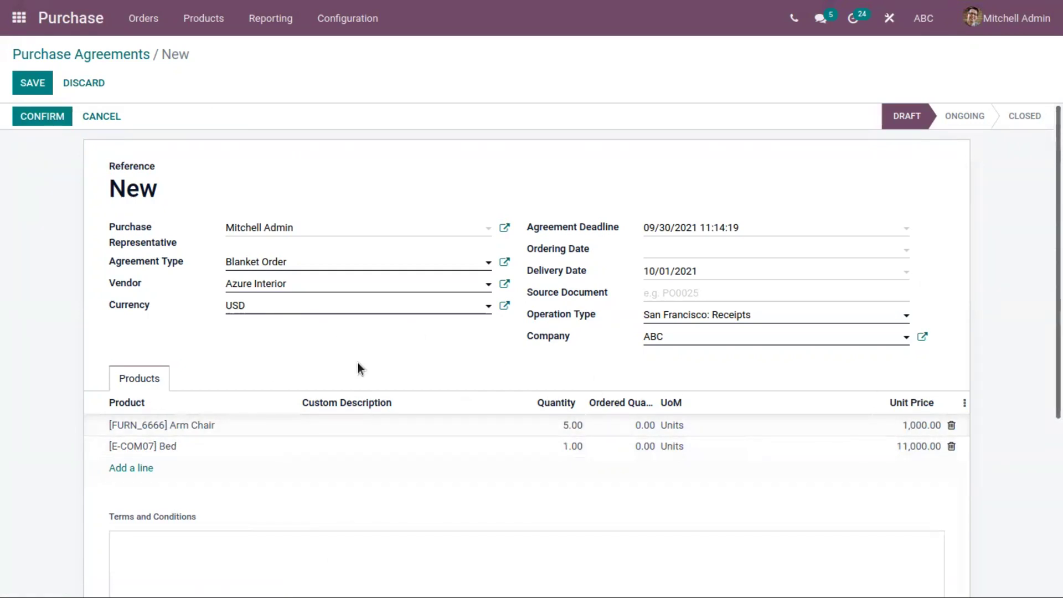
Save the Azure Interior blanket order draft with its Arm Chair and Bed lines
{"action": "scroll", "coordinate": [378, 520], "scroll_direction": "down", "scroll_amount": 5}
{"action": "scroll", "coordinate": [310, 308], "scroll_direction": "up", "scroll_amount": 5}
{"action": "left_click", "coordinate": [36, 85]}
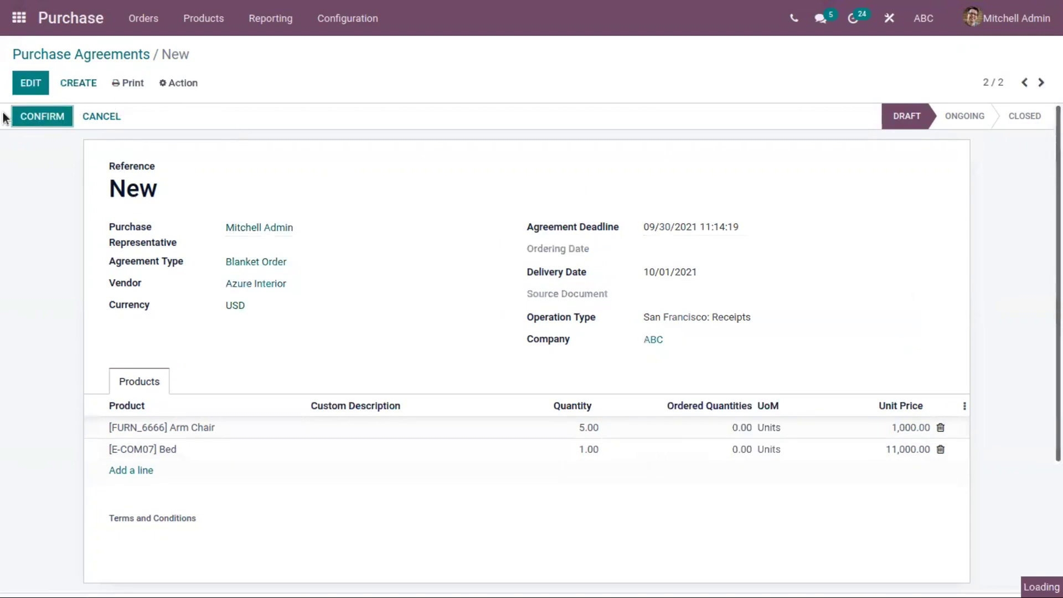
{"action": "left_click", "coordinate": [30, 116]}
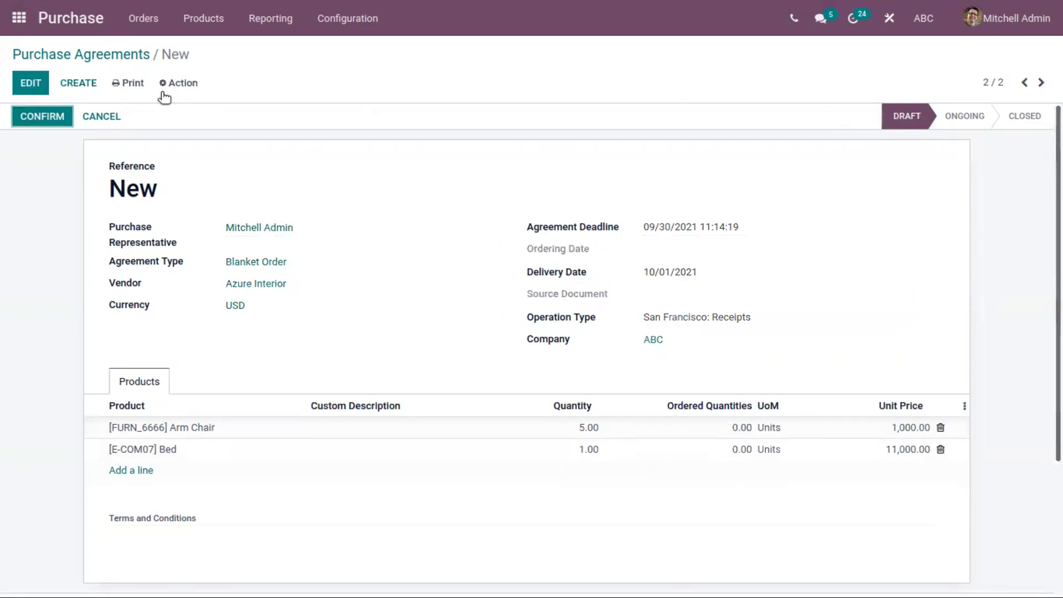
Confirm the agreement as BO00001, view its empty RFQ list, and return to it
{"action": "left_click", "coordinate": [67, 114]}
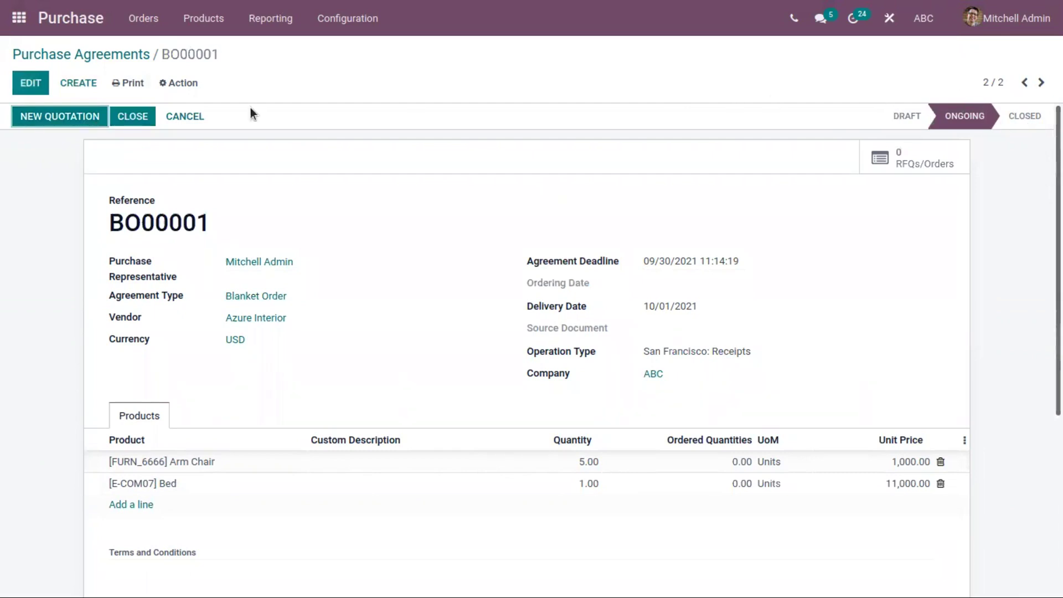
{"action": "left_click", "coordinate": [943, 164]}
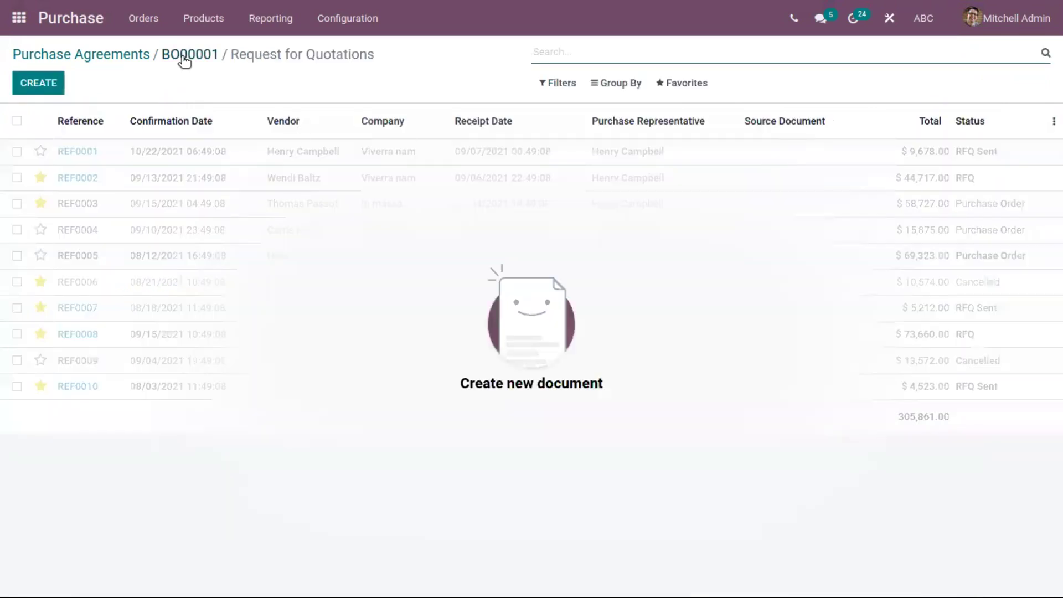
{"action": "left_click", "coordinate": [185, 58]}
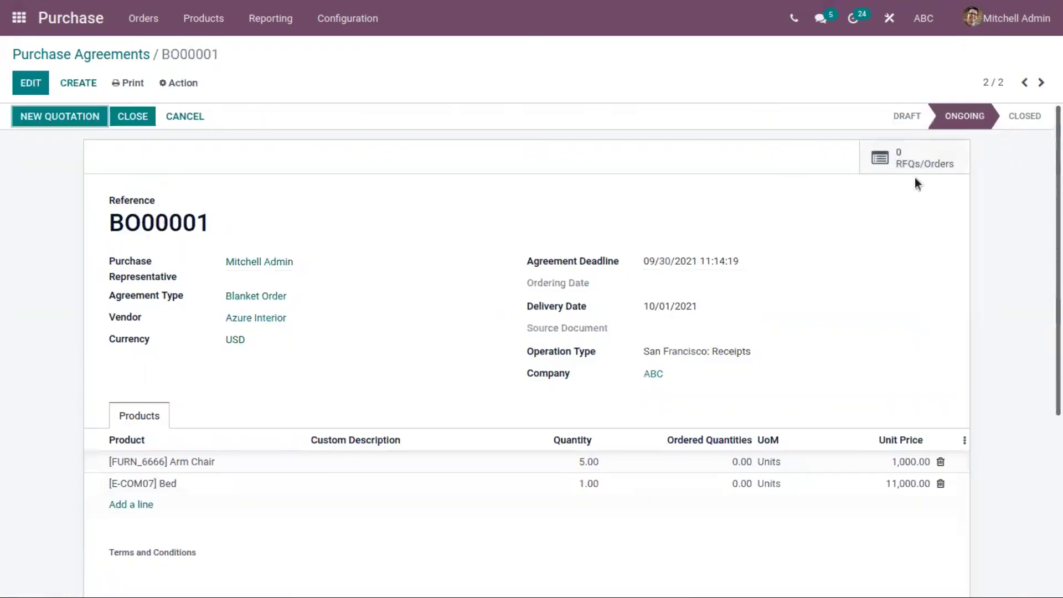
{"action": "left_click", "coordinate": [108, 124]}
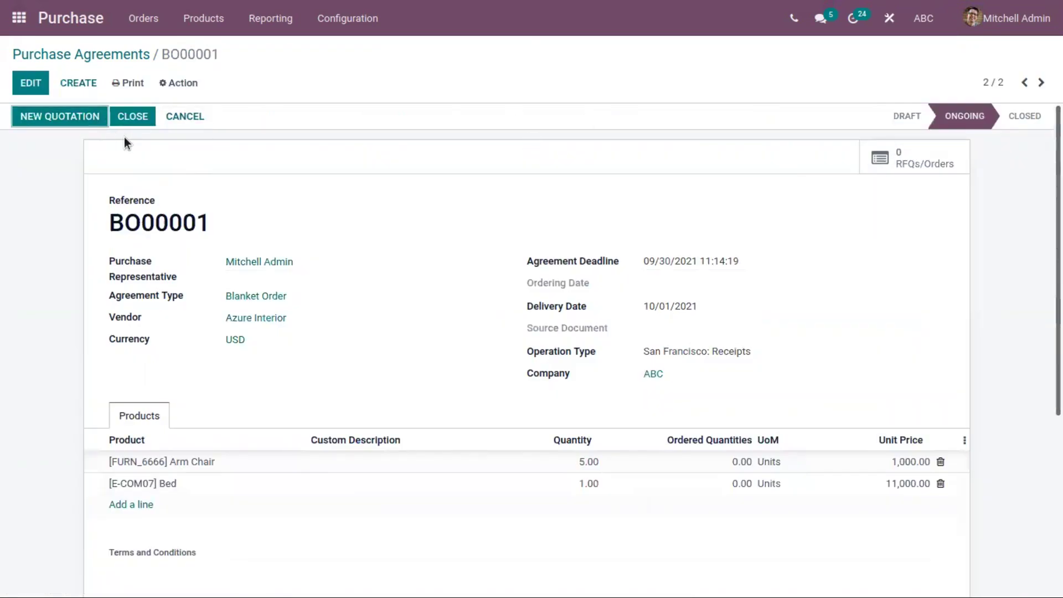
Create a BO00001 quotation for Azure Interior and set its payment terms to 21 Days
{"action": "left_click", "coordinate": [64, 114]}
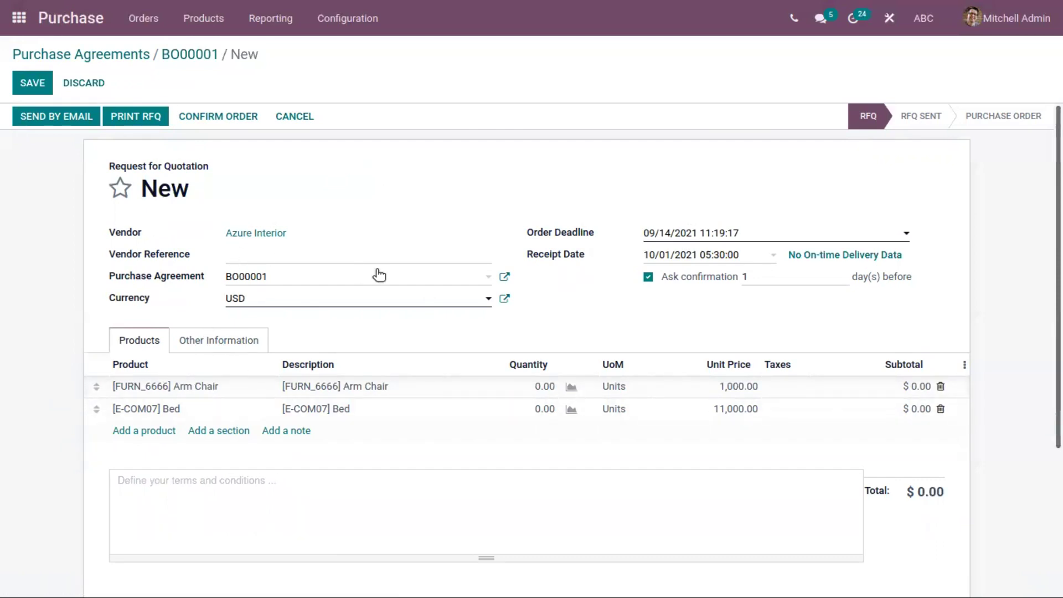
{"action": "left_click", "coordinate": [276, 284]}
{"action": "left_click", "coordinate": [211, 275]}
{"action": "left_click", "coordinate": [215, 348]}
{"action": "scroll", "coordinate": [249, 370], "scroll_direction": "down", "scroll_amount": 2}
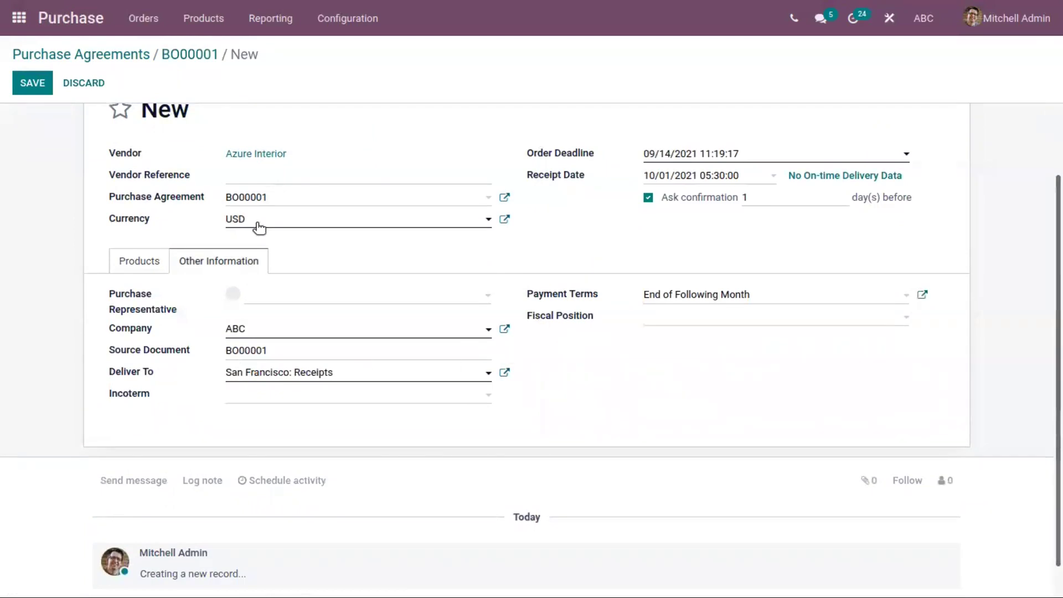
{"action": "left_click", "coordinate": [139, 260]}
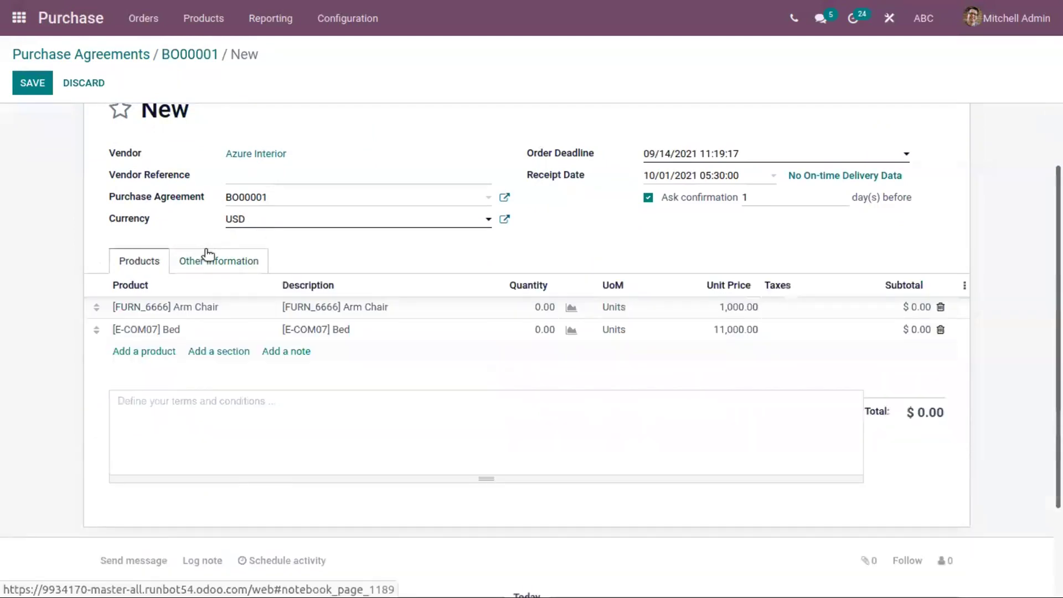
{"action": "left_click", "coordinate": [208, 255]}
{"action": "left_click", "coordinate": [680, 295]}
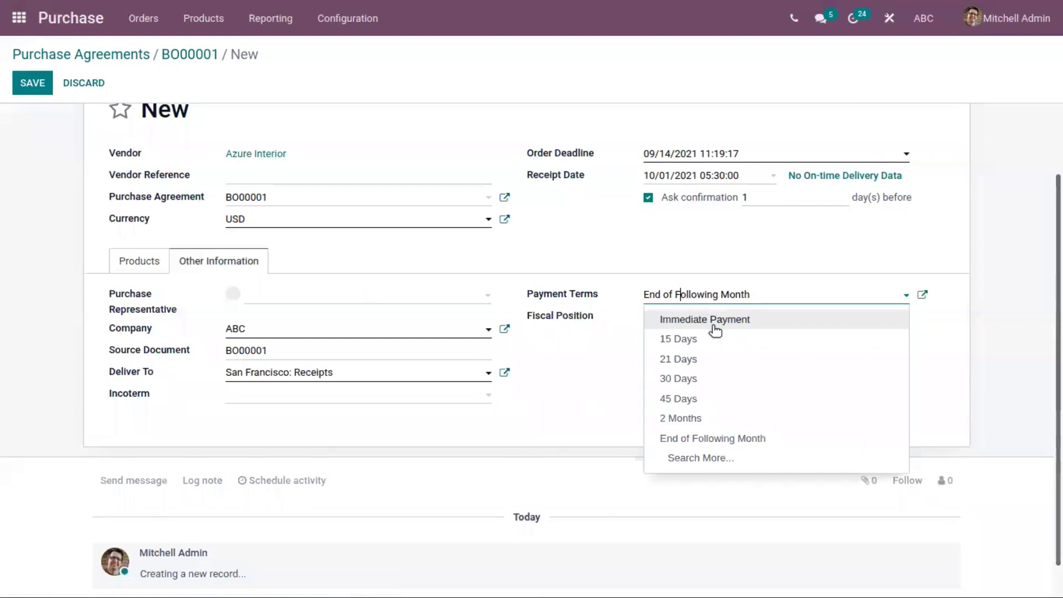
{"action": "left_click", "coordinate": [720, 361]}
{"action": "scroll", "coordinate": [403, 277], "scroll_direction": "up", "scroll_amount": 2}
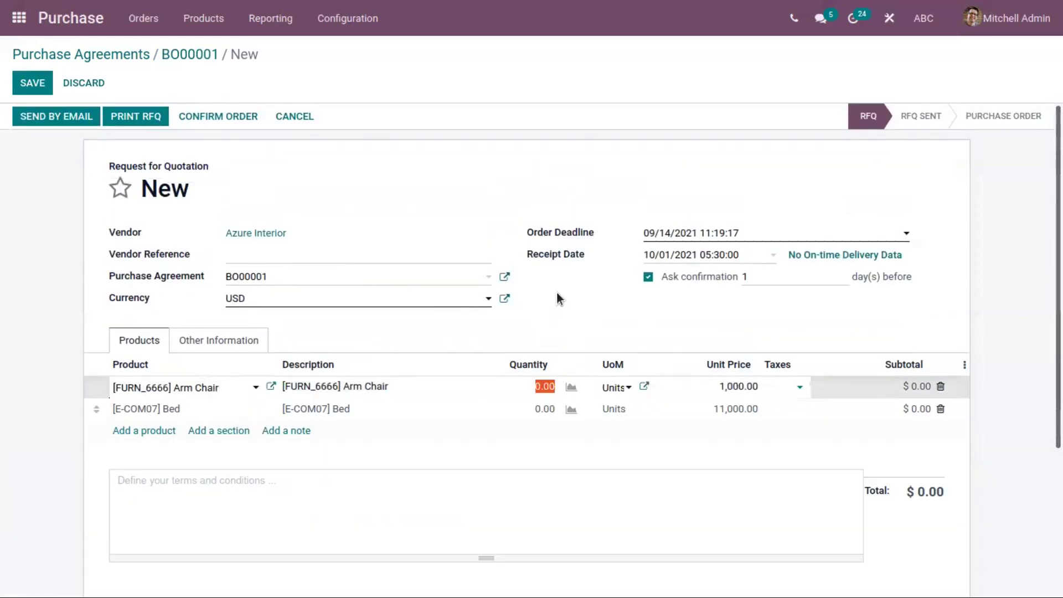
Change the Arm Chair quantity to 2, delete the Bed line, and save quotation P00020
{"action": "key", "text": "BackSpace"}
{"action": "type", "text": "2"}
{"action": "left_click", "coordinate": [940, 409]}
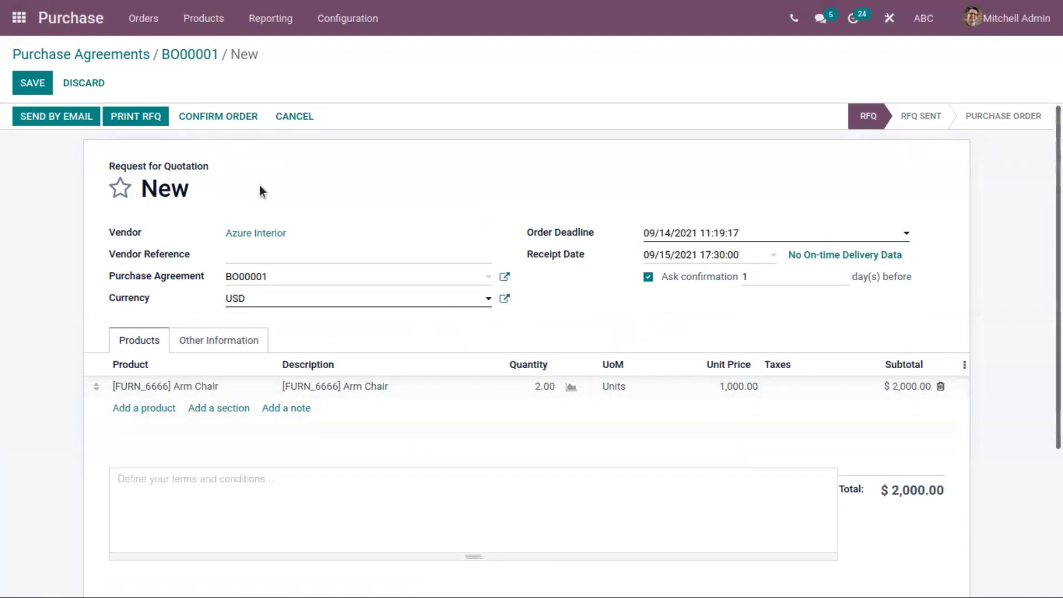
{"action": "left_click", "coordinate": [36, 82]}
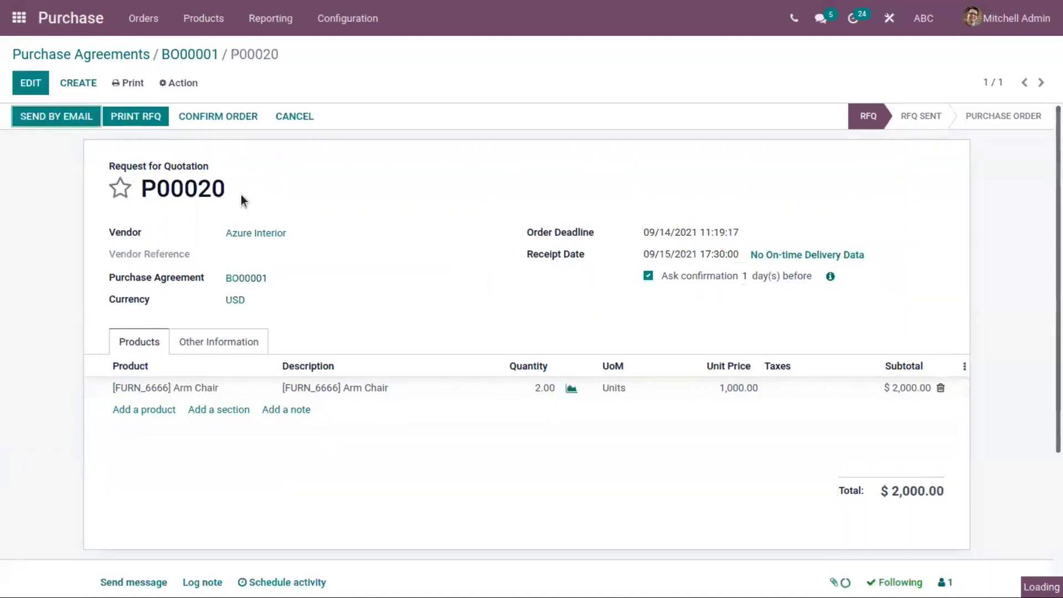
E-mail quotation P00020 with its PDF to Azure Interior via Send by Email
{"action": "left_click", "coordinate": [54, 115]}
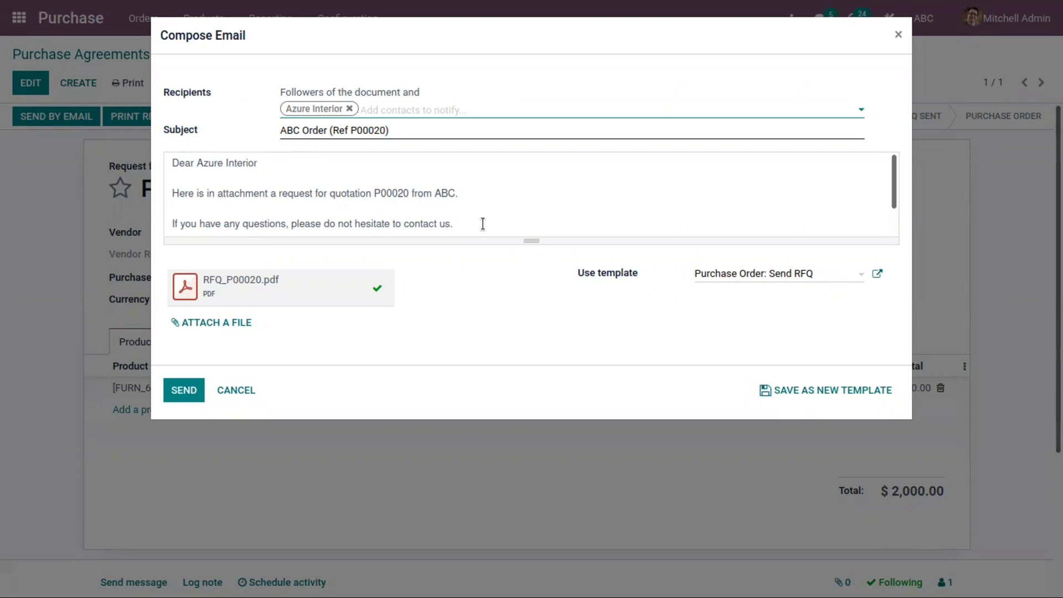
{"action": "mouse_move", "coordinate": [297, 301]}
{"action": "left_click", "coordinate": [186, 386]}
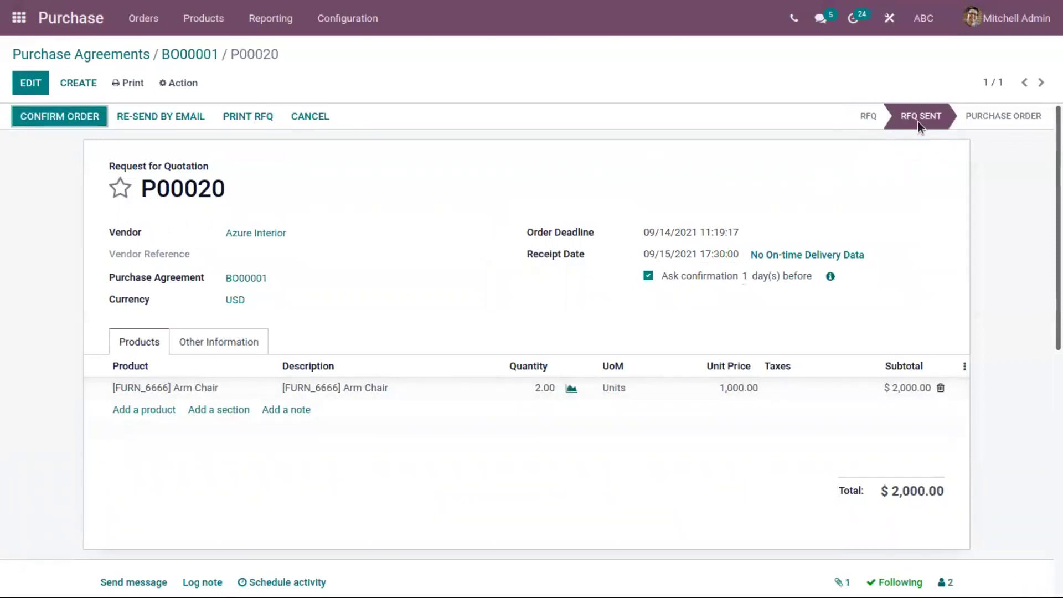
From BO00001, create quotation P00021 with 2 Arm Chairs and 1 Bed, then e-mail it
{"action": "left_click", "coordinate": [191, 55]}
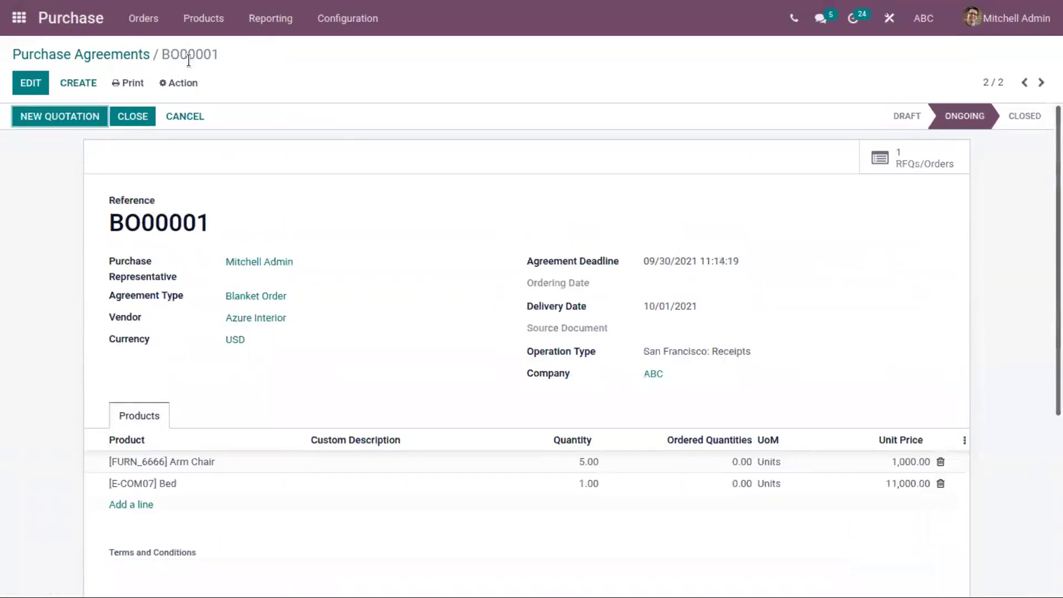
{"action": "left_click", "coordinate": [84, 118]}
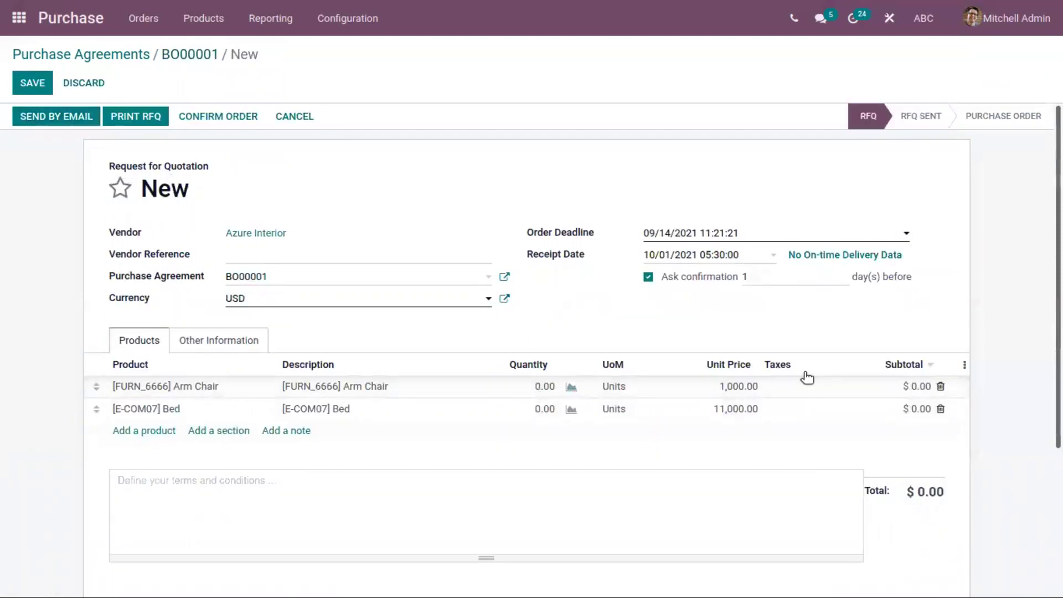
{"action": "left_click", "coordinate": [603, 378]}
{"action": "type", "text": "2"}
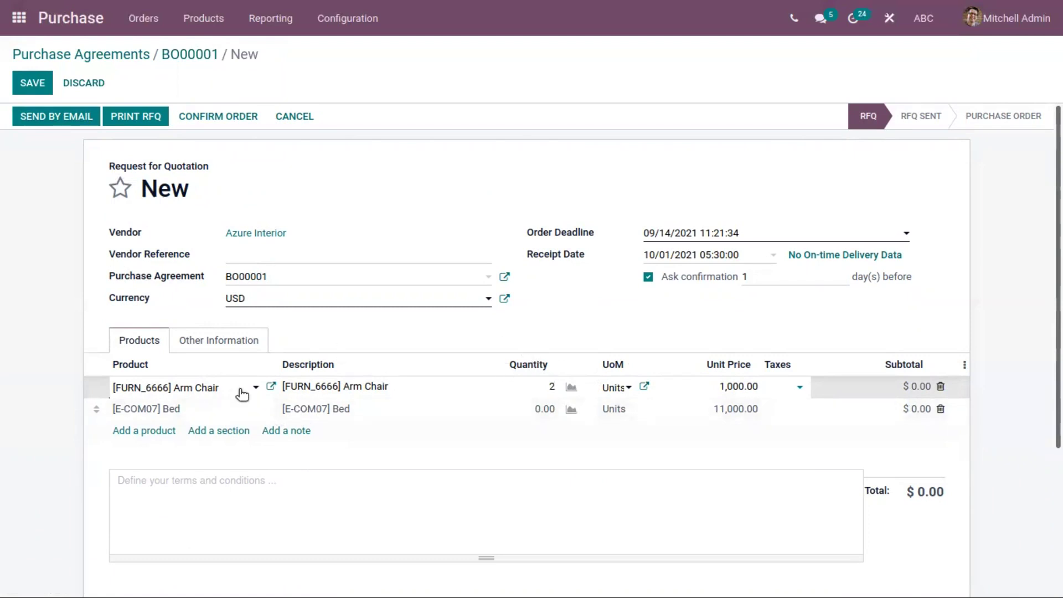
{"action": "left_click", "coordinate": [550, 408]}
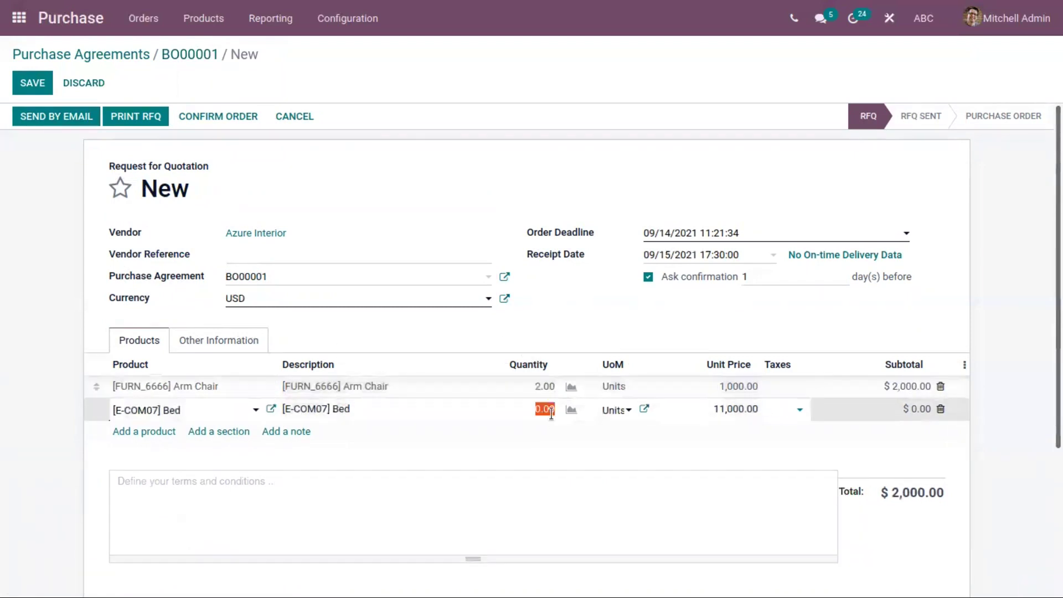
{"action": "type", "text": "1"}
{"action": "left_click", "coordinate": [620, 305]}
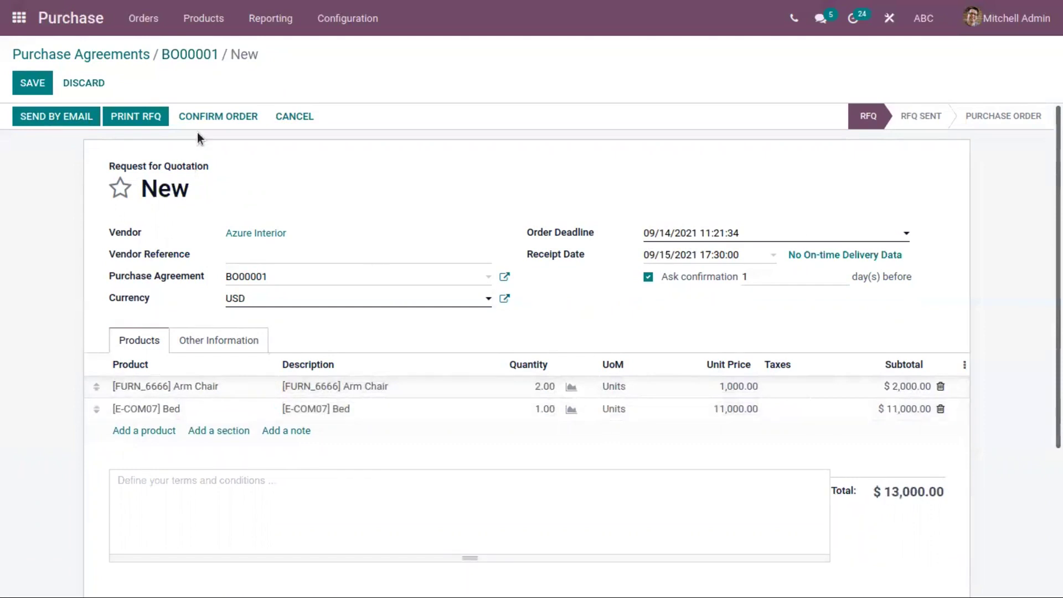
{"action": "left_click", "coordinate": [45, 115]}
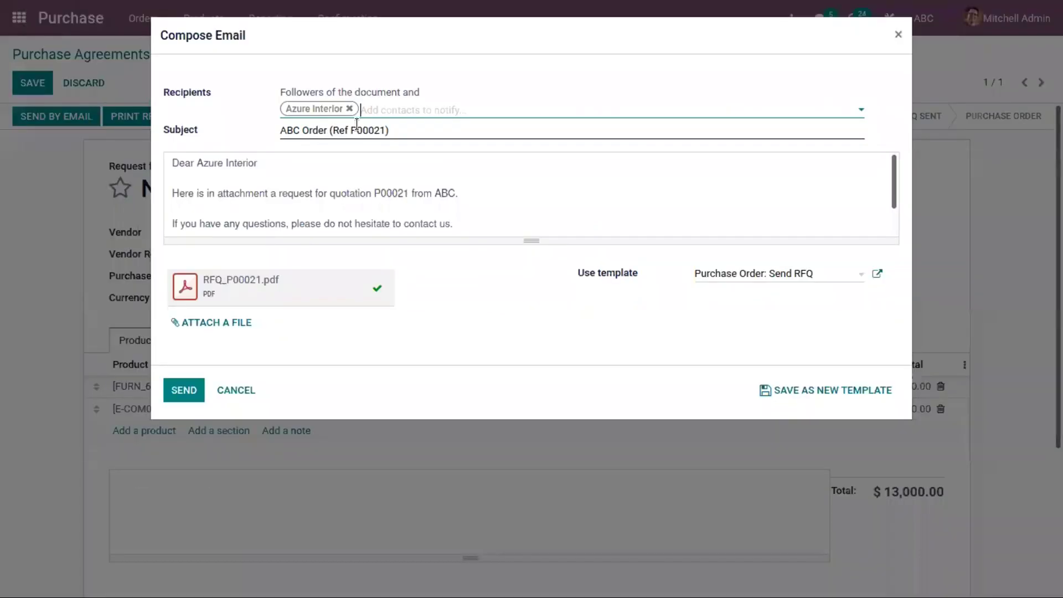
{"action": "left_click", "coordinate": [194, 388]}
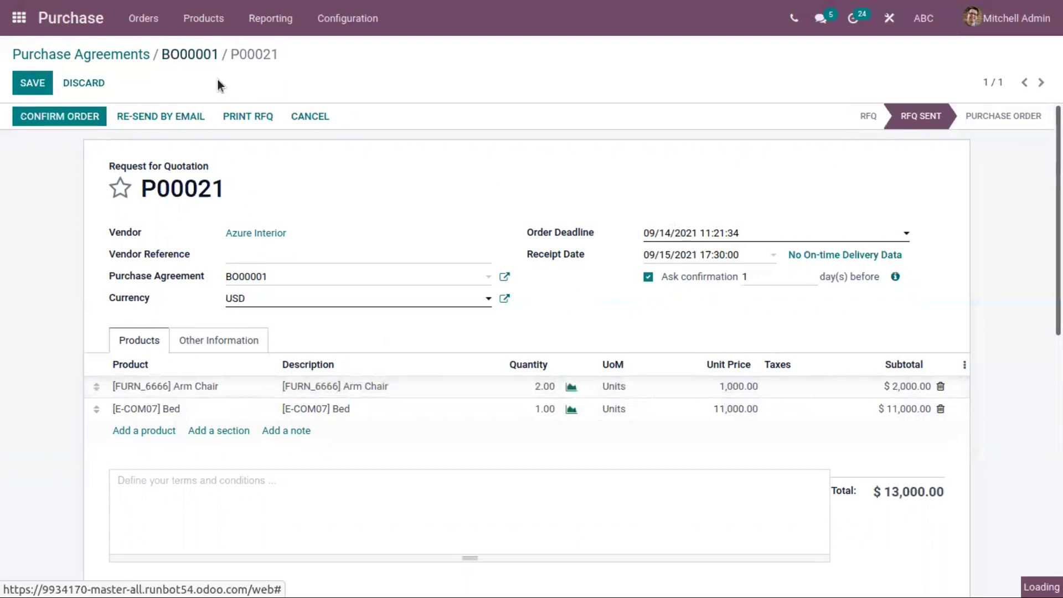
Look through linked quotations P00021 and P00020, then go back to agreement BO00001
{"action": "left_click", "coordinate": [928, 165]}
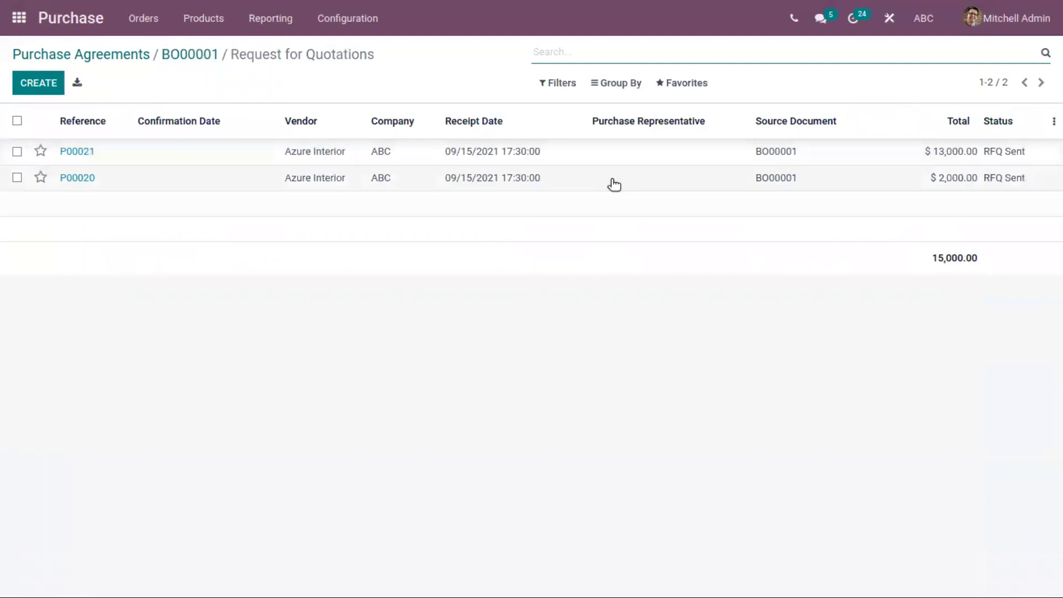
{"action": "left_click", "coordinate": [771, 149]}
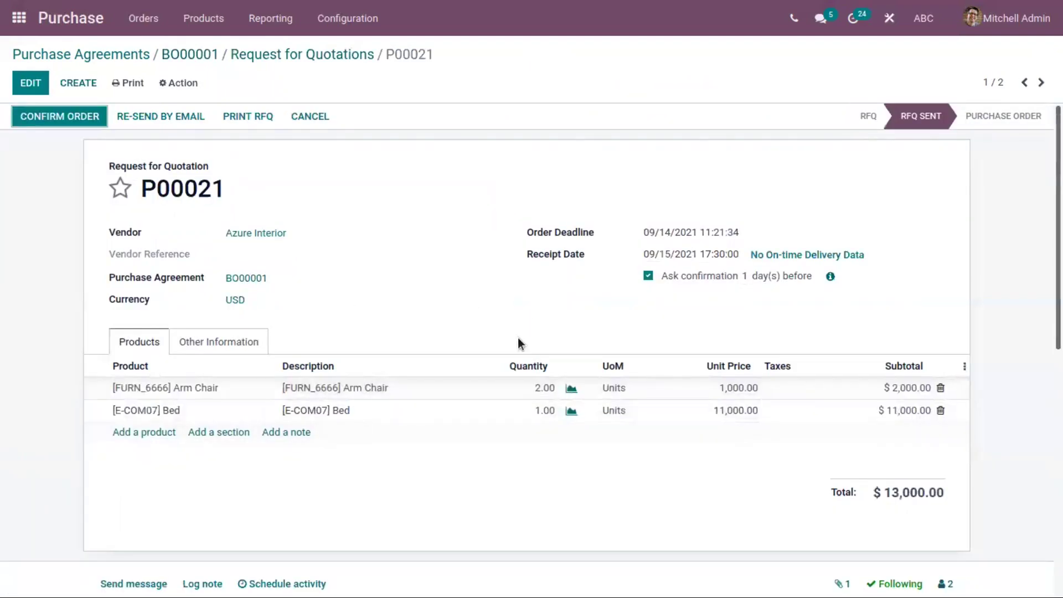
{"action": "left_click", "coordinate": [279, 55]}
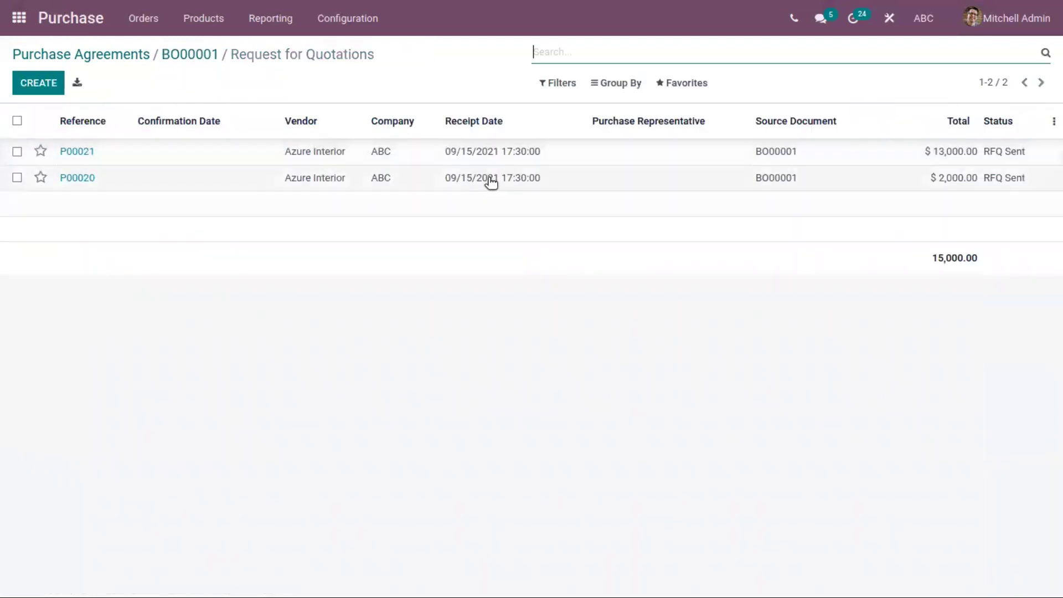
{"action": "left_click", "coordinate": [491, 182]}
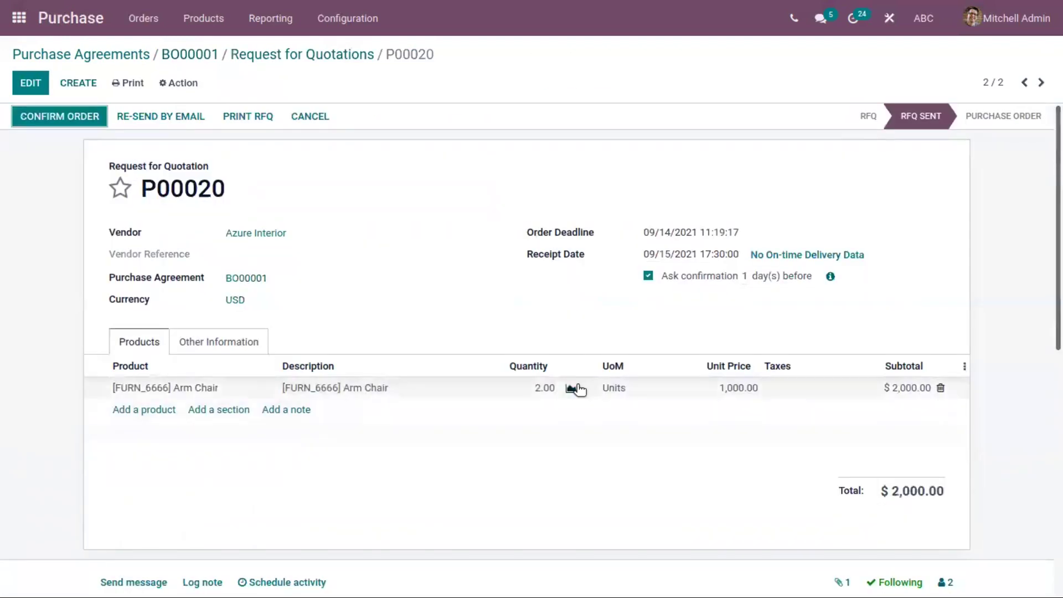
{"action": "left_click", "coordinate": [290, 55]}
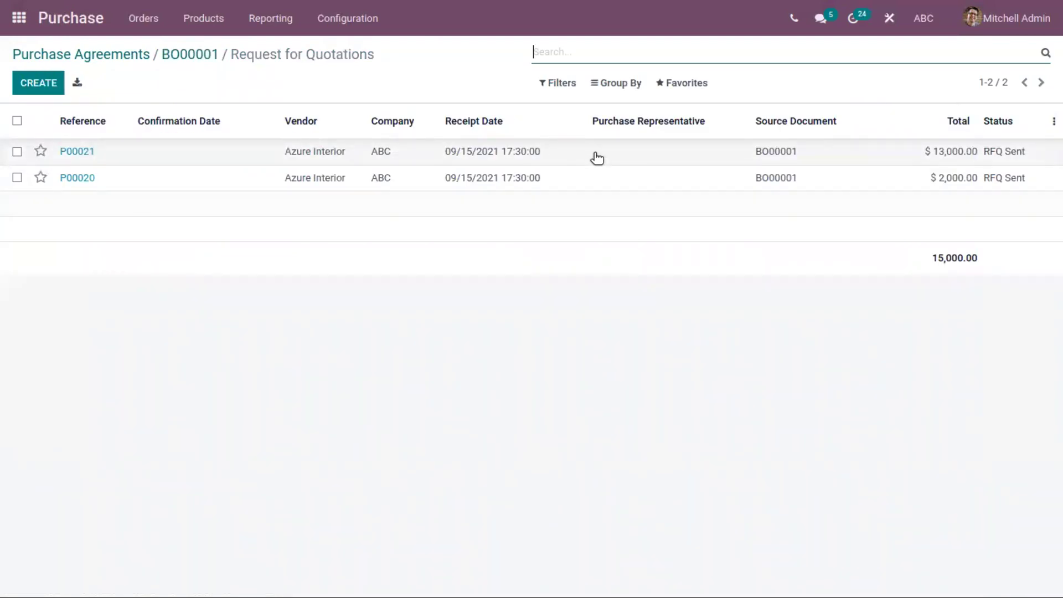
{"action": "left_click", "coordinate": [596, 157]}
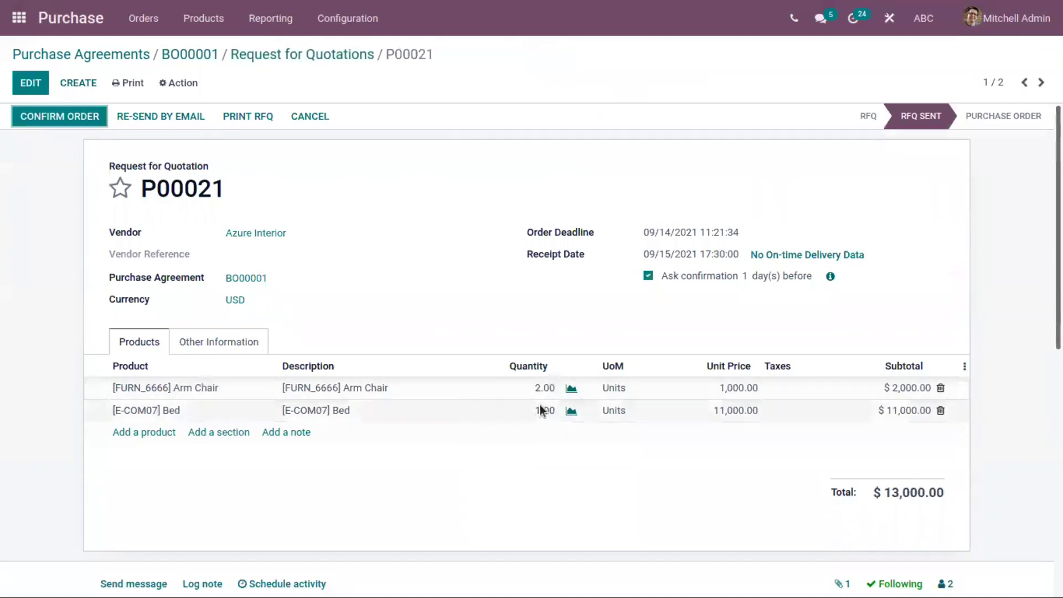
{"action": "left_click", "coordinate": [292, 55]}
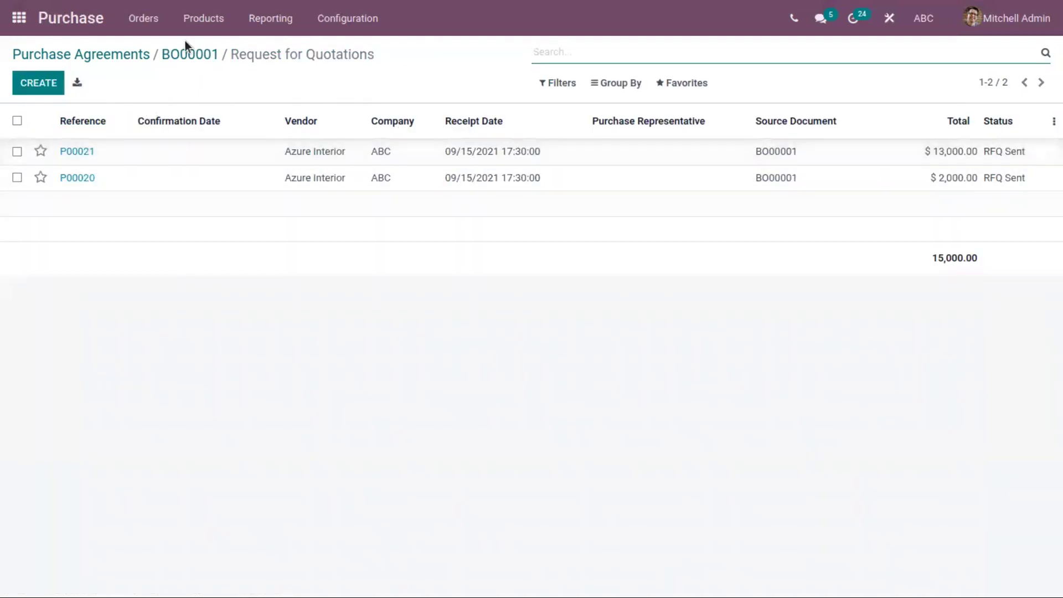
{"action": "left_click", "coordinate": [188, 58]}
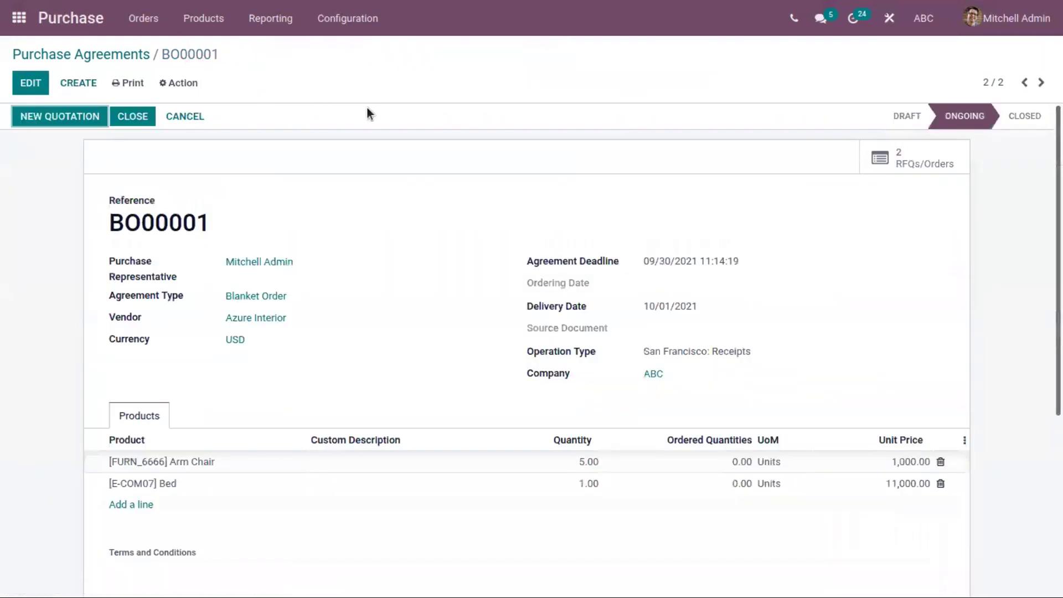
Confirm RFQ P00020 from the agreement's RFQs/Orders as a purchase order
{"action": "left_click", "coordinate": [900, 153]}
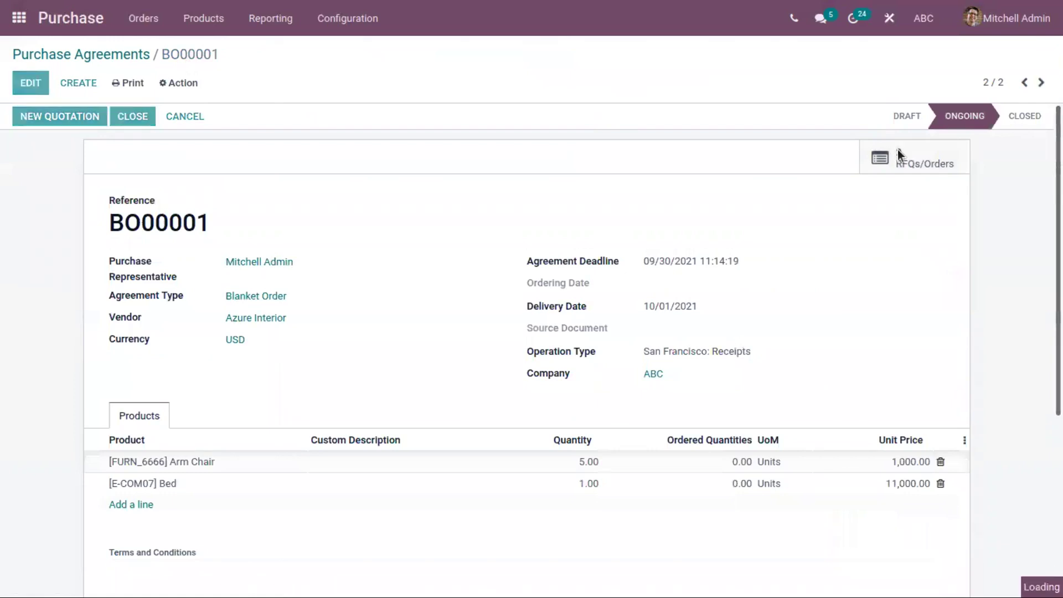
{"action": "left_click", "coordinate": [526, 176]}
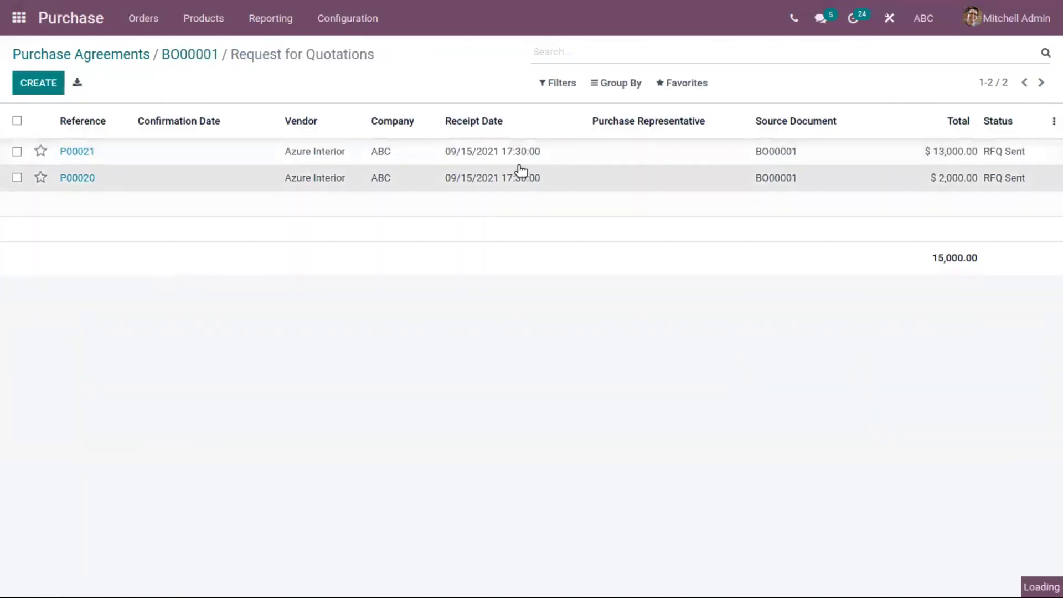
{"action": "left_click", "coordinate": [76, 120]}
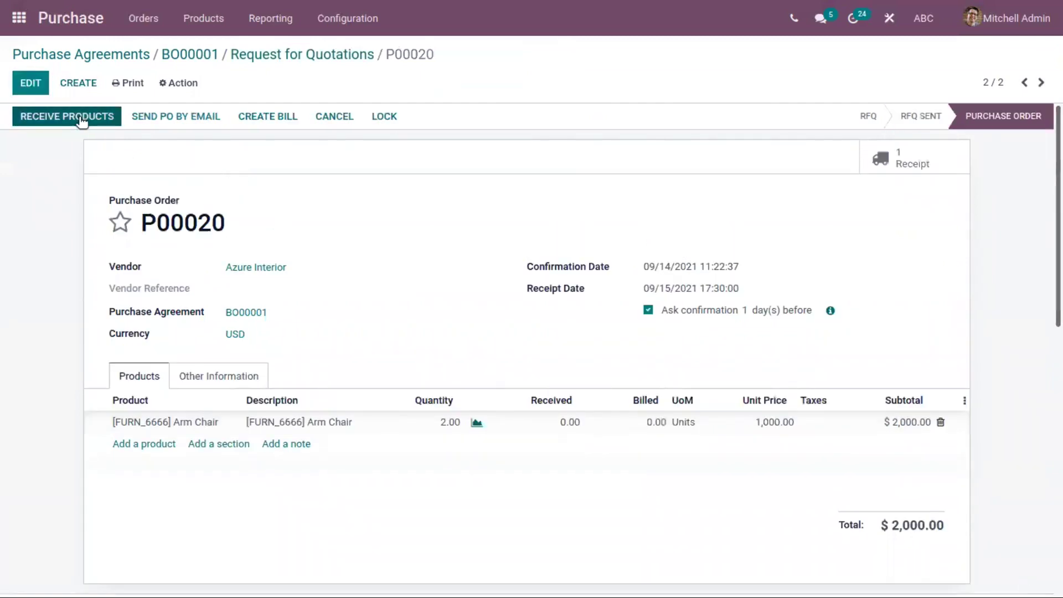
{"action": "left_click", "coordinate": [288, 59]}
{"action": "left_click", "coordinate": [483, 172]}
Receive and validate P00020's 2 Arm Chairs, then return to the RFQ list
{"action": "left_click", "coordinate": [88, 111]}
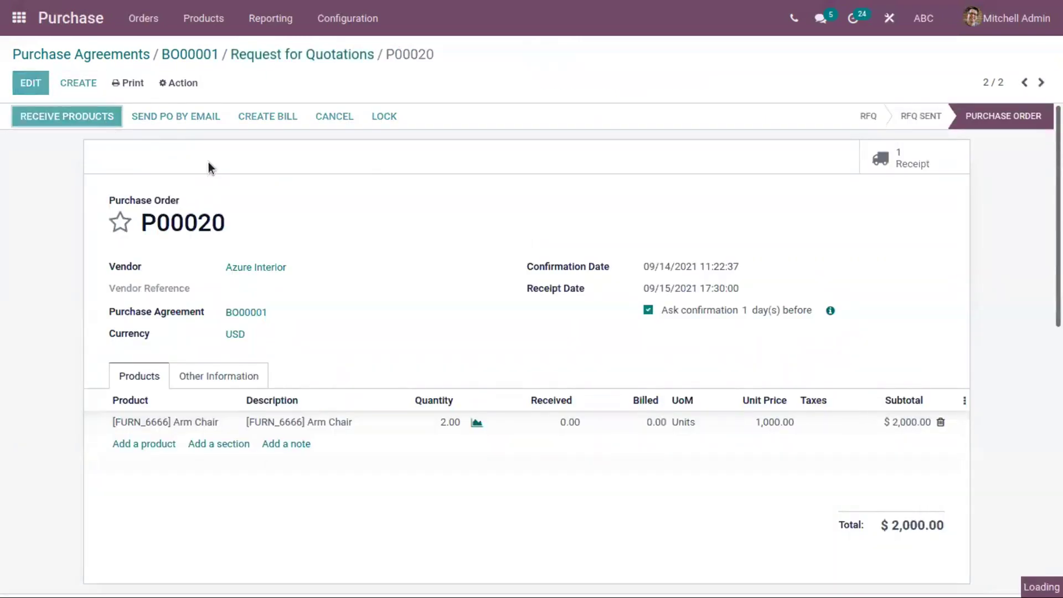
{"action": "left_click", "coordinate": [43, 134]}
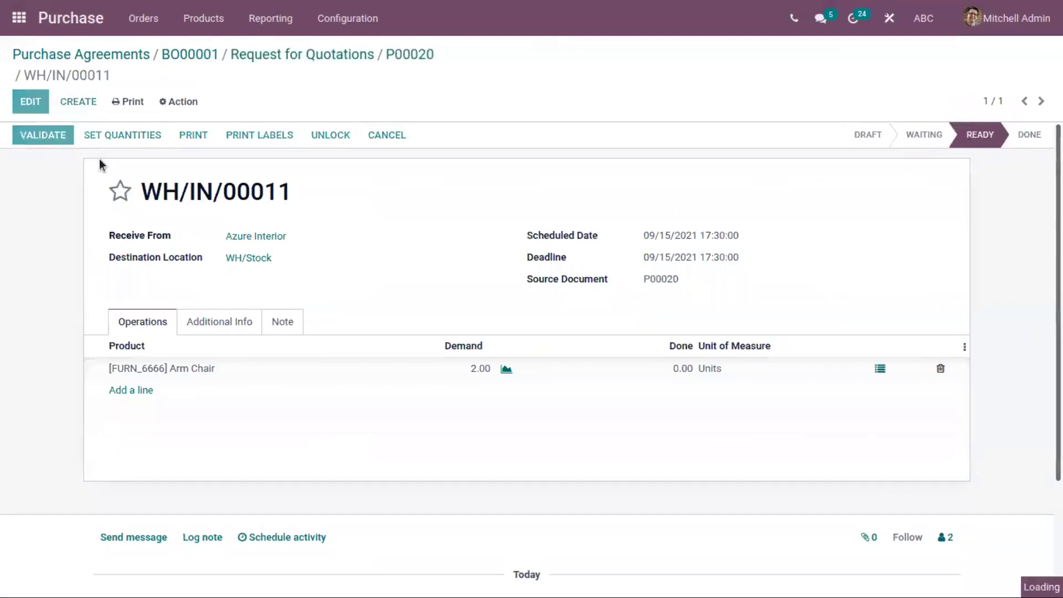
{"action": "left_click", "coordinate": [184, 159]}
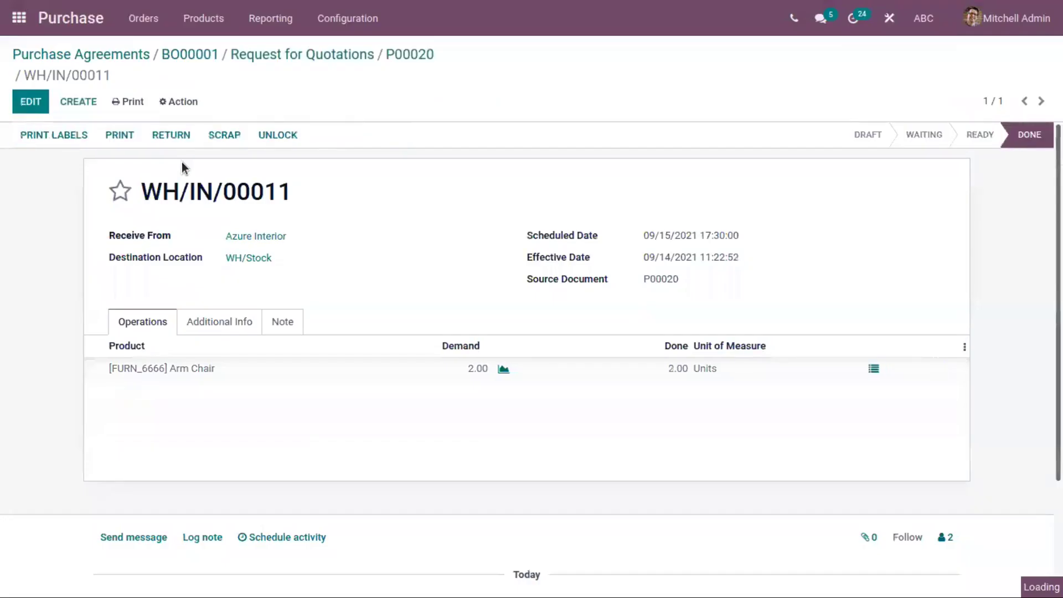
{"action": "left_click", "coordinate": [409, 54]}
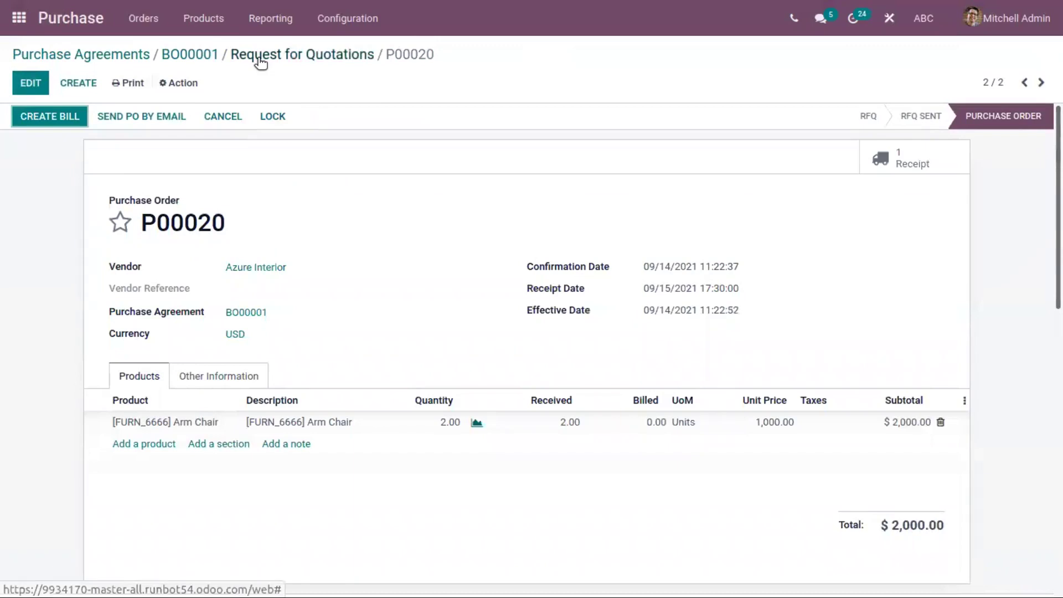
{"action": "left_click", "coordinate": [261, 56]}
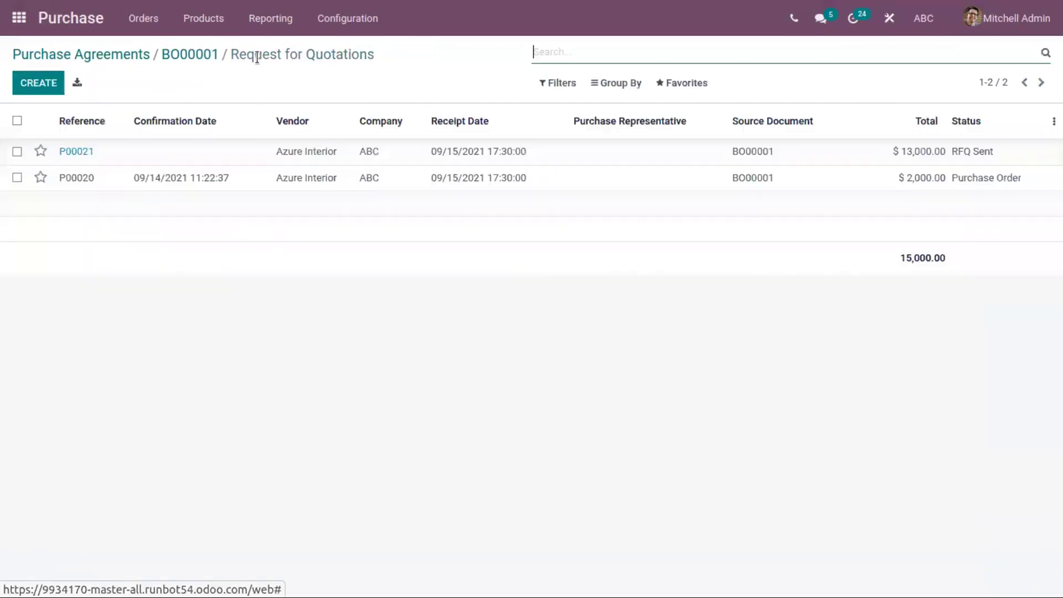
Confirm P00021 and receive its 2 Arm Chairs and 1 Bed, then return to BO00001
{"action": "left_click", "coordinate": [322, 156]}
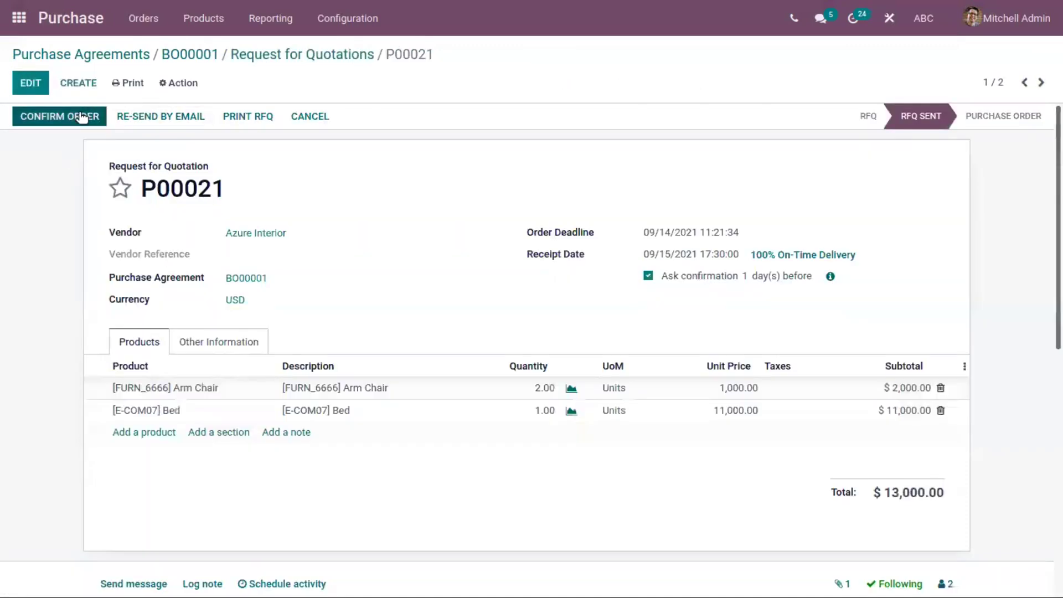
{"action": "left_click", "coordinate": [81, 117]}
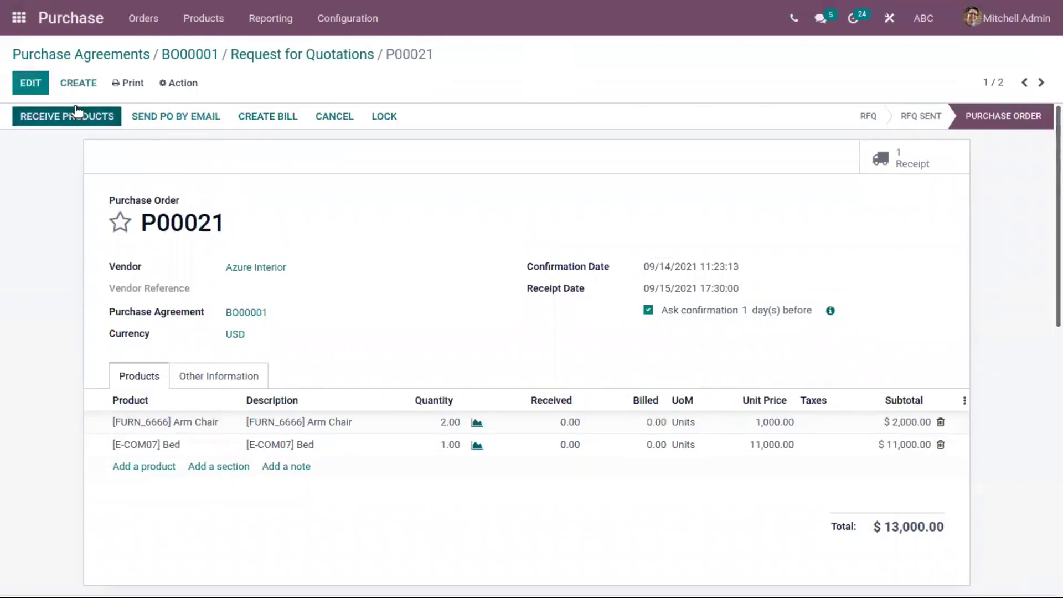
{"action": "left_click", "coordinate": [78, 116]}
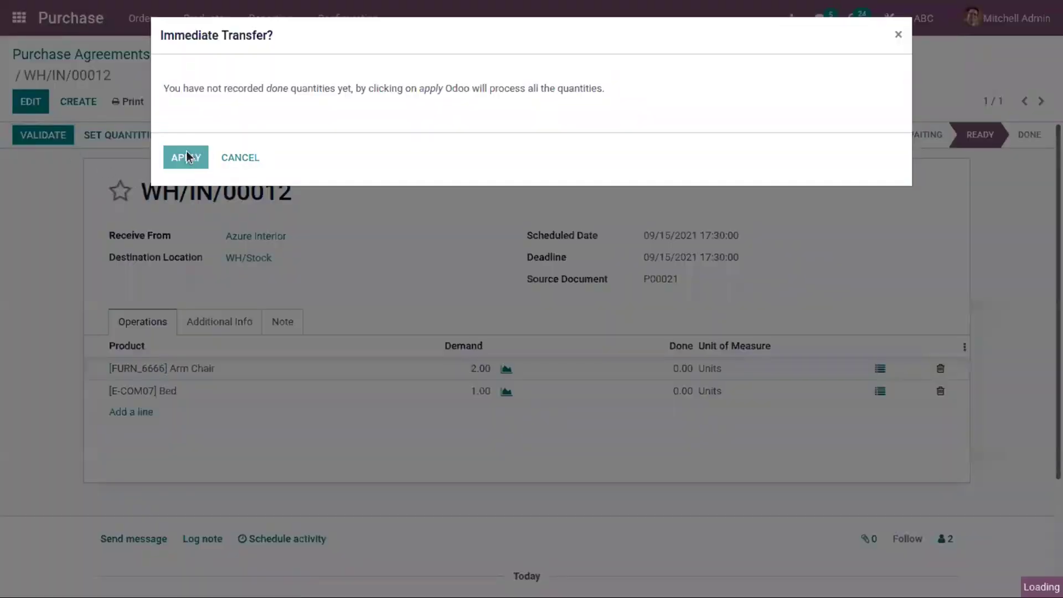
{"action": "left_click", "coordinate": [188, 157]}
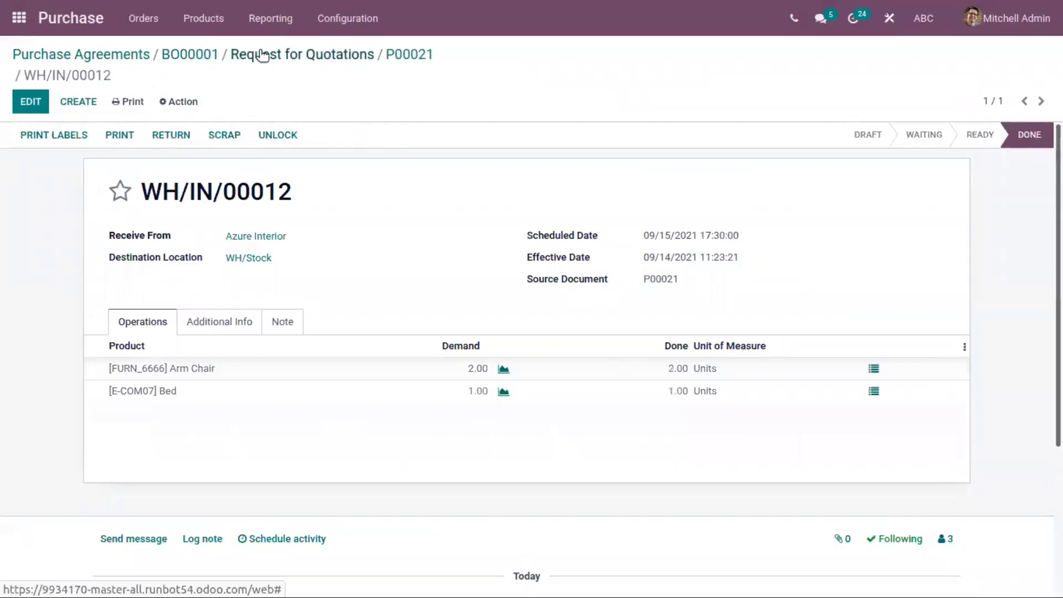
{"action": "left_click", "coordinate": [262, 54]}
{"action": "left_click", "coordinate": [204, 56]}
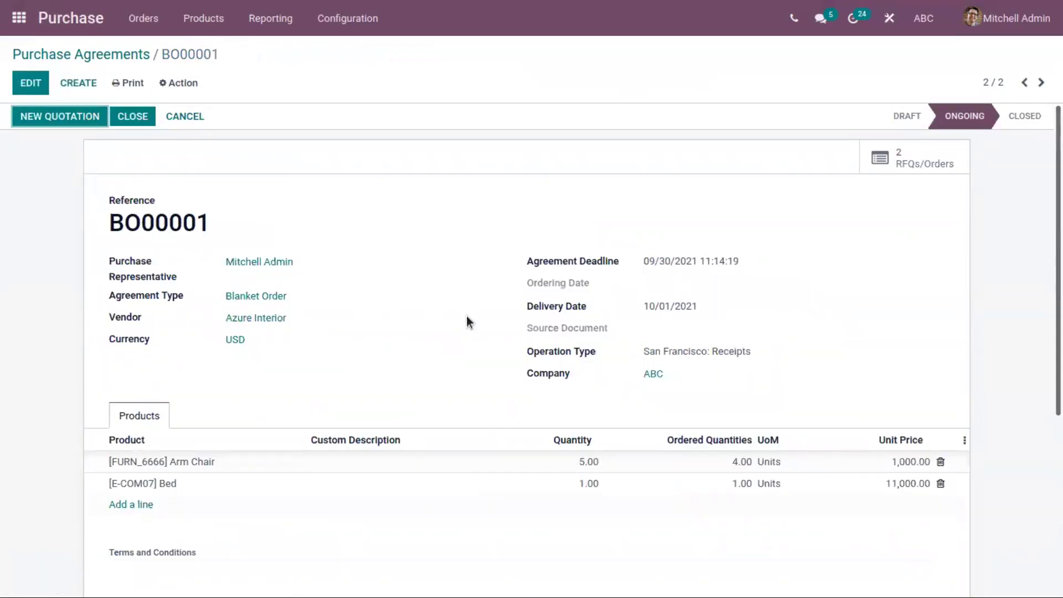
Check BO00001's ordered quantities (Arm Chair 4.00 of 5.00, Bed 1.00 of 1.00) and list its linked orders
{"action": "scroll", "coordinate": [468, 320], "scroll_direction": "down", "scroll_amount": 5}
{"action": "scroll", "coordinate": [561, 219], "scroll_direction": "up", "scroll_amount": 3}
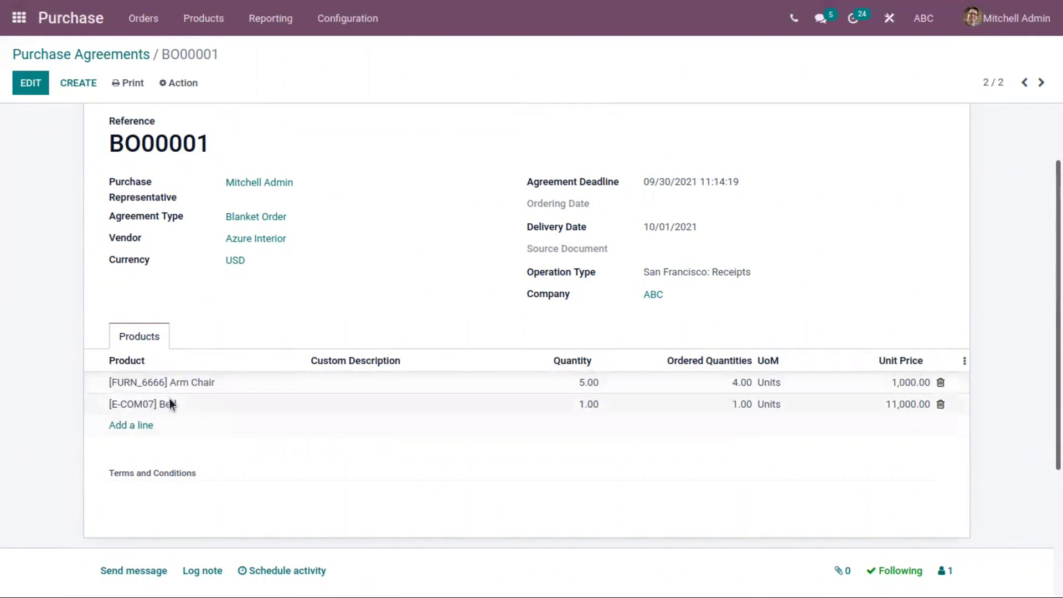
{"action": "scroll", "coordinate": [714, 376], "scroll_direction": "up", "scroll_amount": 2}
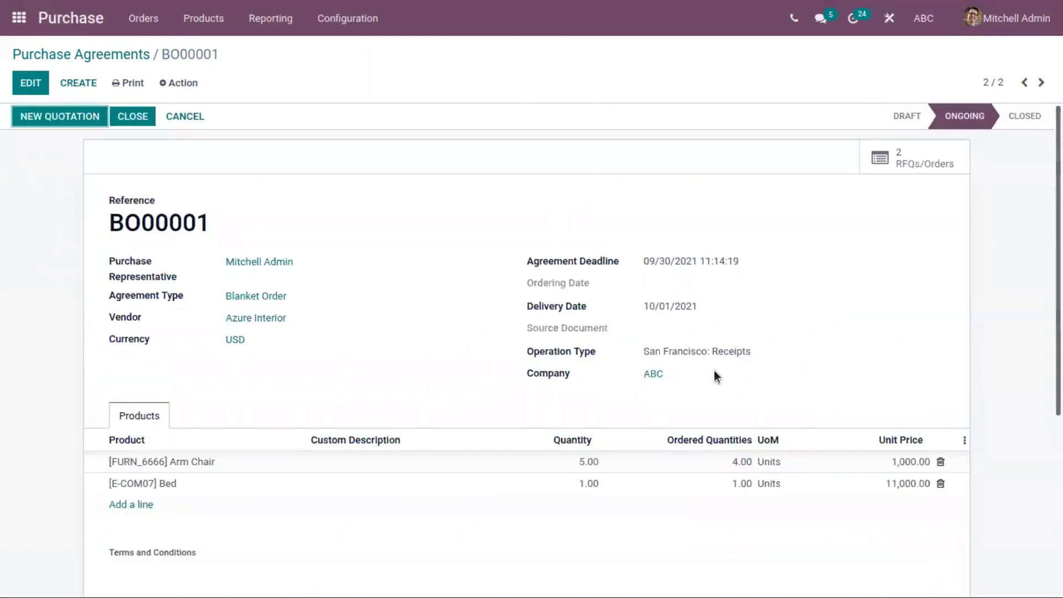
{"action": "left_click", "coordinate": [920, 161]}
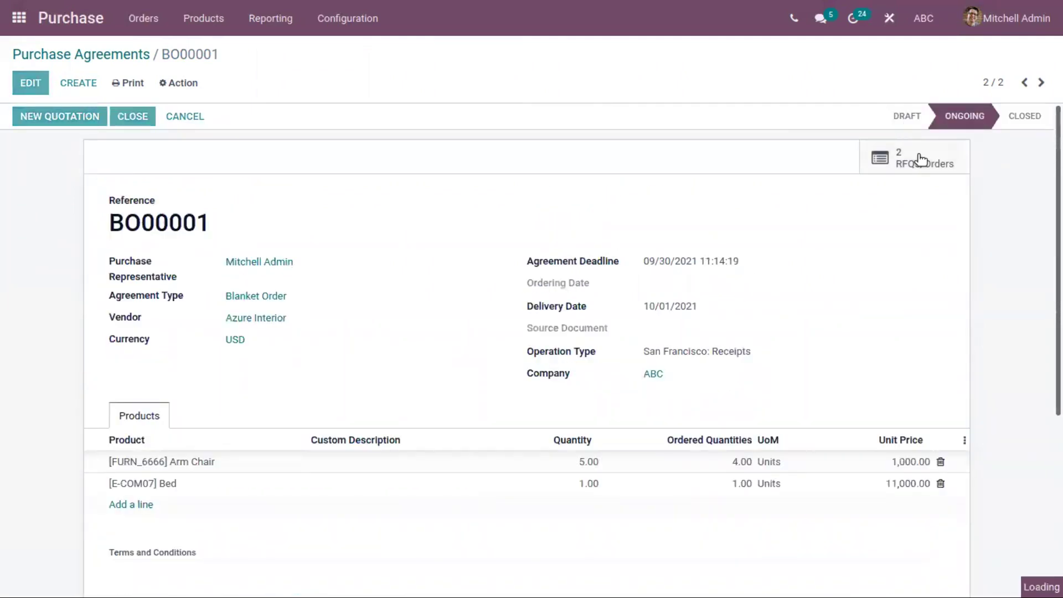
Start a new RFQ under the agreement, abandon it, and return to BO00001
{"action": "left_click", "coordinate": [42, 89]}
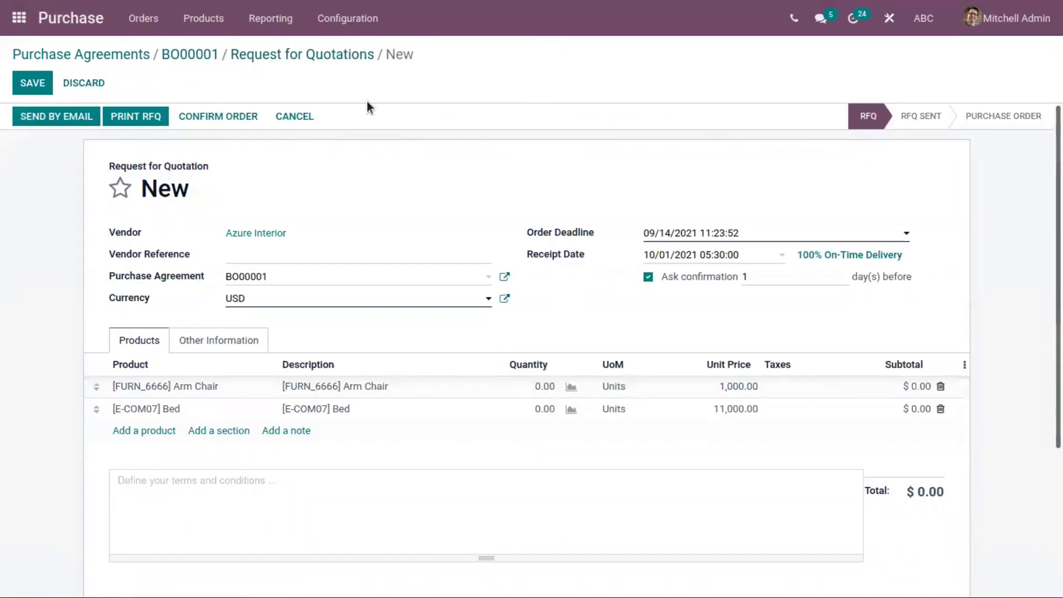
{"action": "left_click", "coordinate": [319, 54]}
{"action": "left_click", "coordinate": [208, 56]}
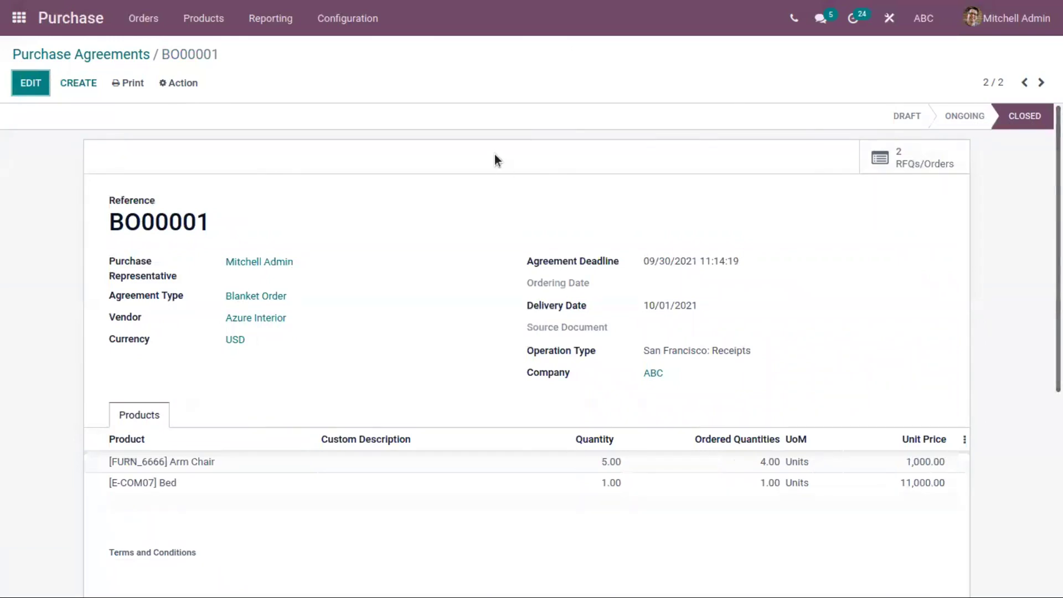
Open BO00001 from the Purchase Agreements list, then return to the list showing it Closed
{"action": "left_click", "coordinate": [118, 60]}
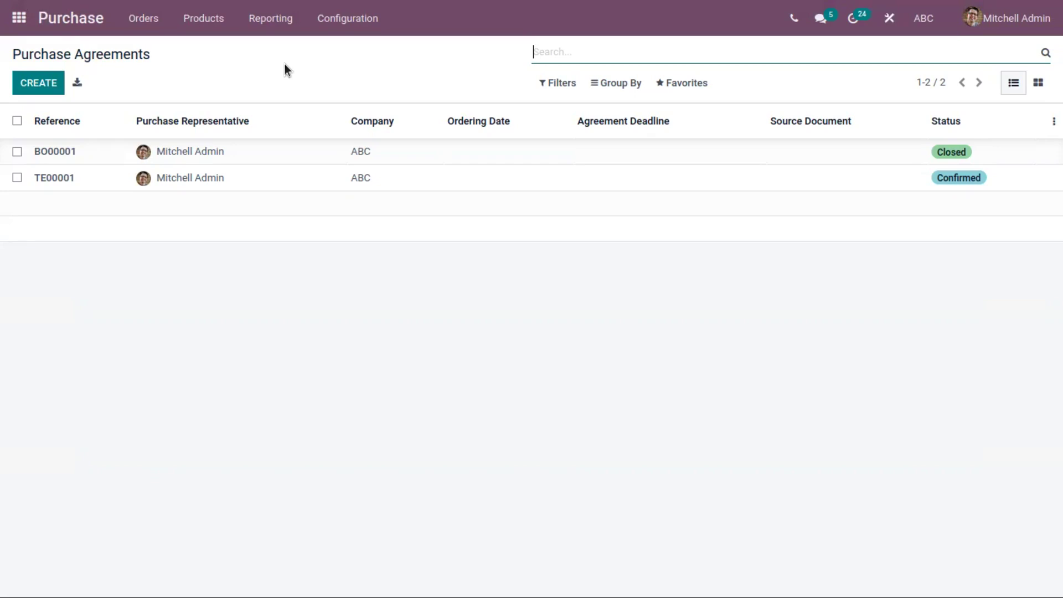
{"action": "left_click", "coordinate": [244, 148]}
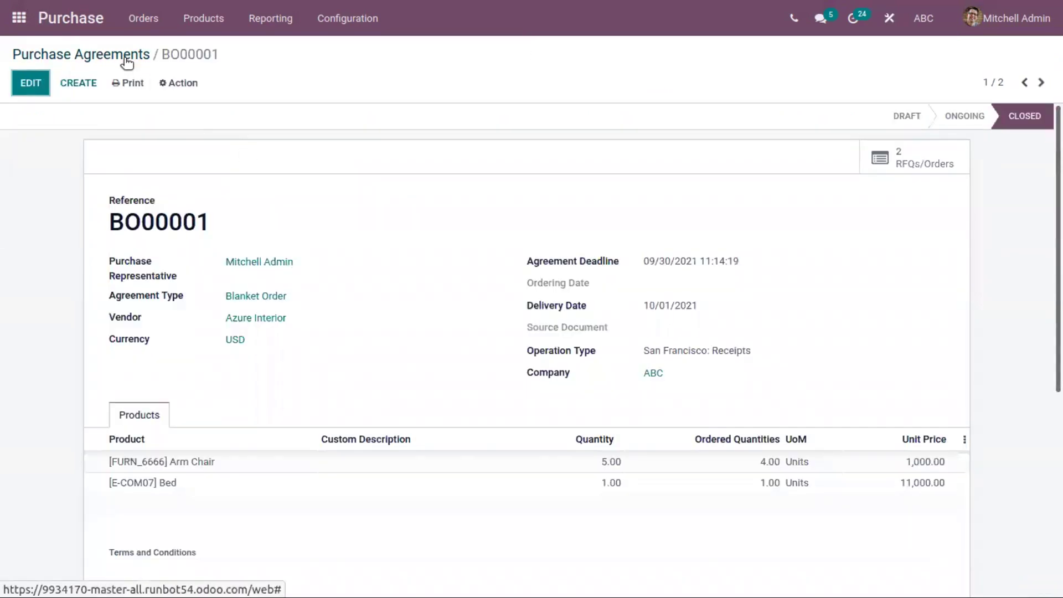
{"action": "left_click", "coordinate": [127, 57]}
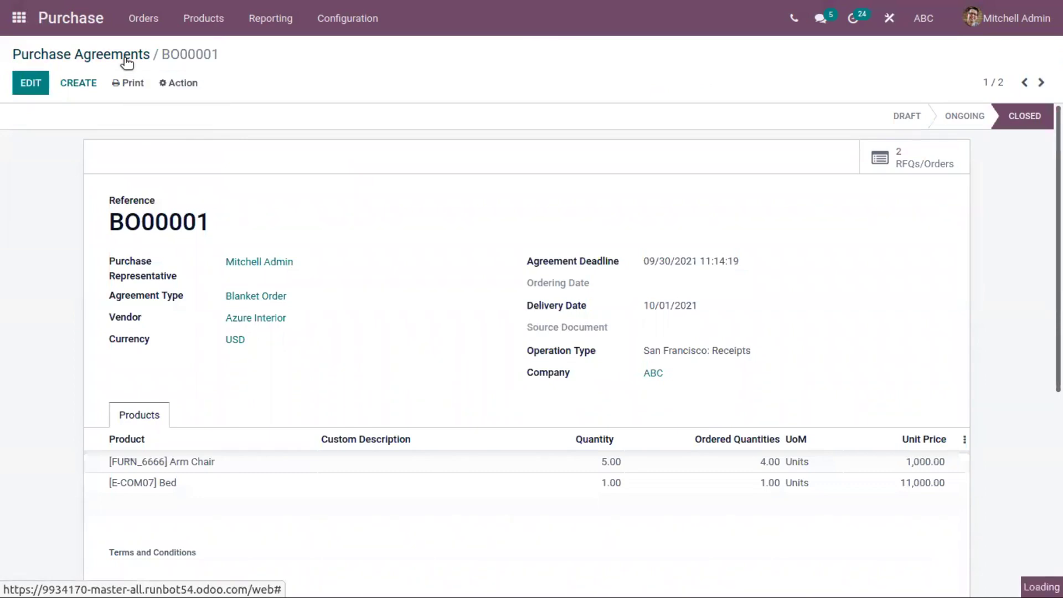